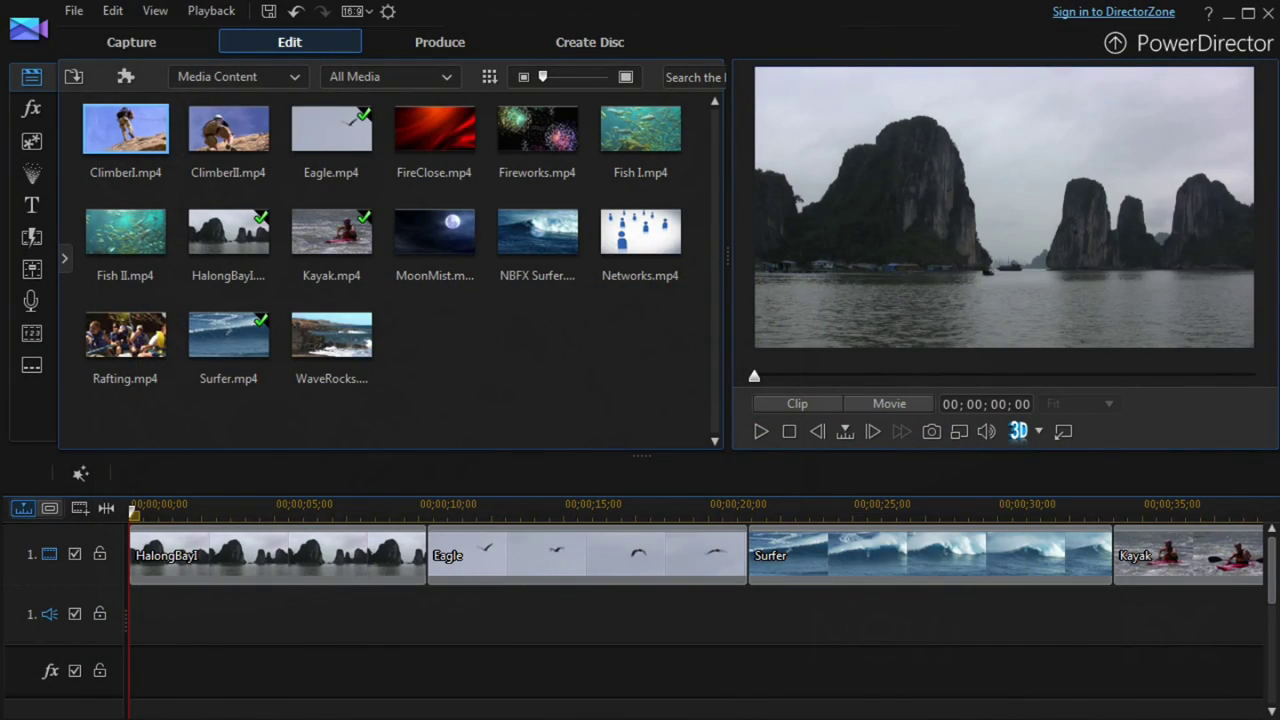
- Apply NewBlue Essentials' Shadows and Highlights effect at the start of the effect track under HalongBayI
click(33, 110)
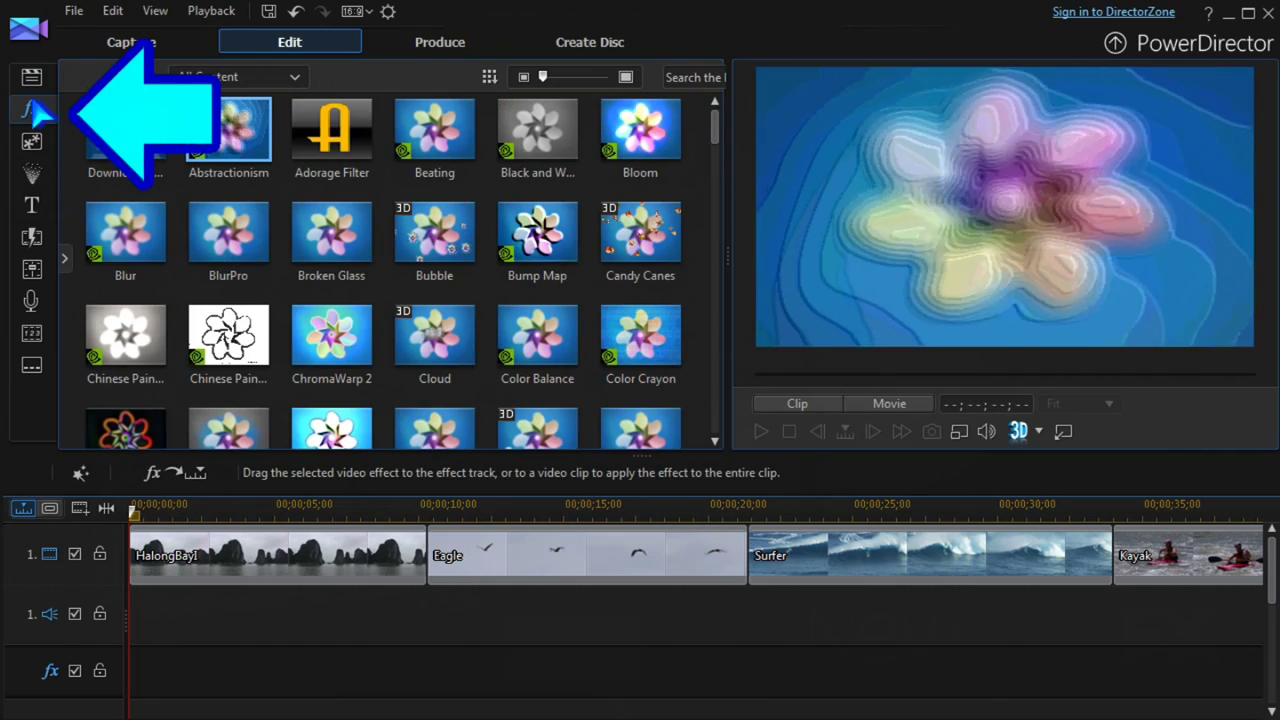
click(66, 263)
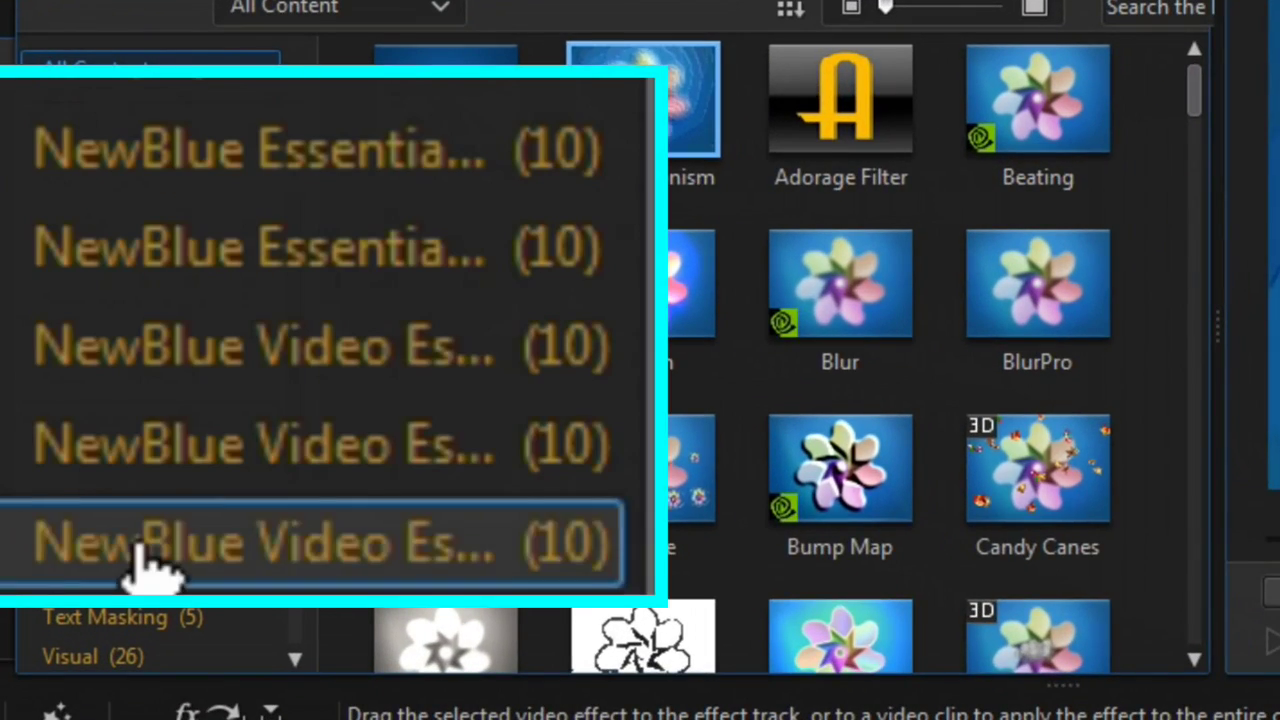
click(104, 332)
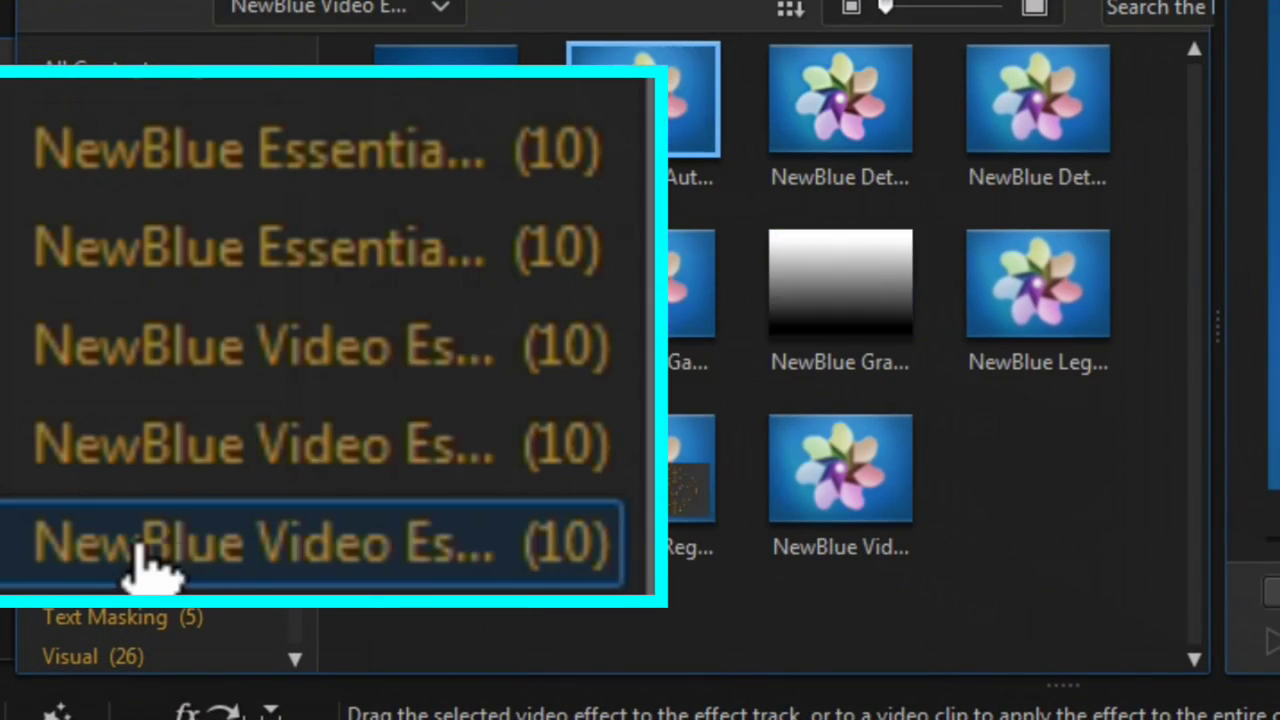
click(136, 380)
click(136, 341)
click(150, 262)
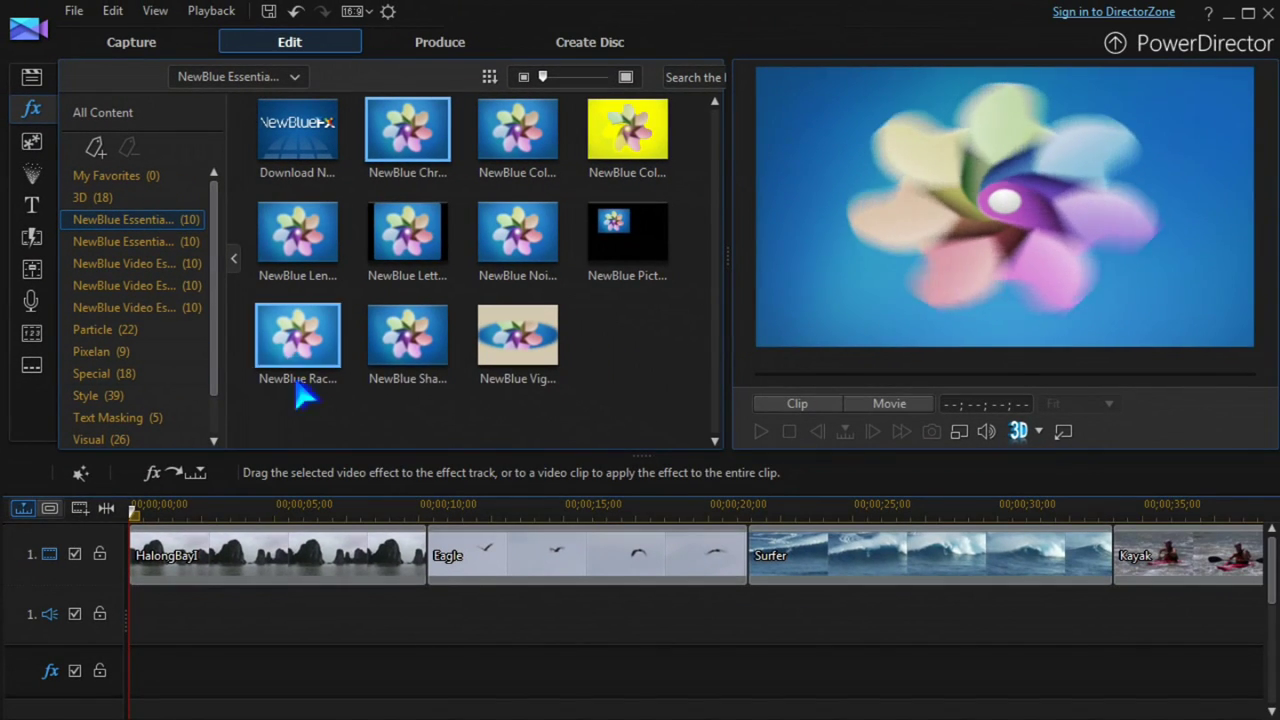
drag(408, 340, 122, 681)
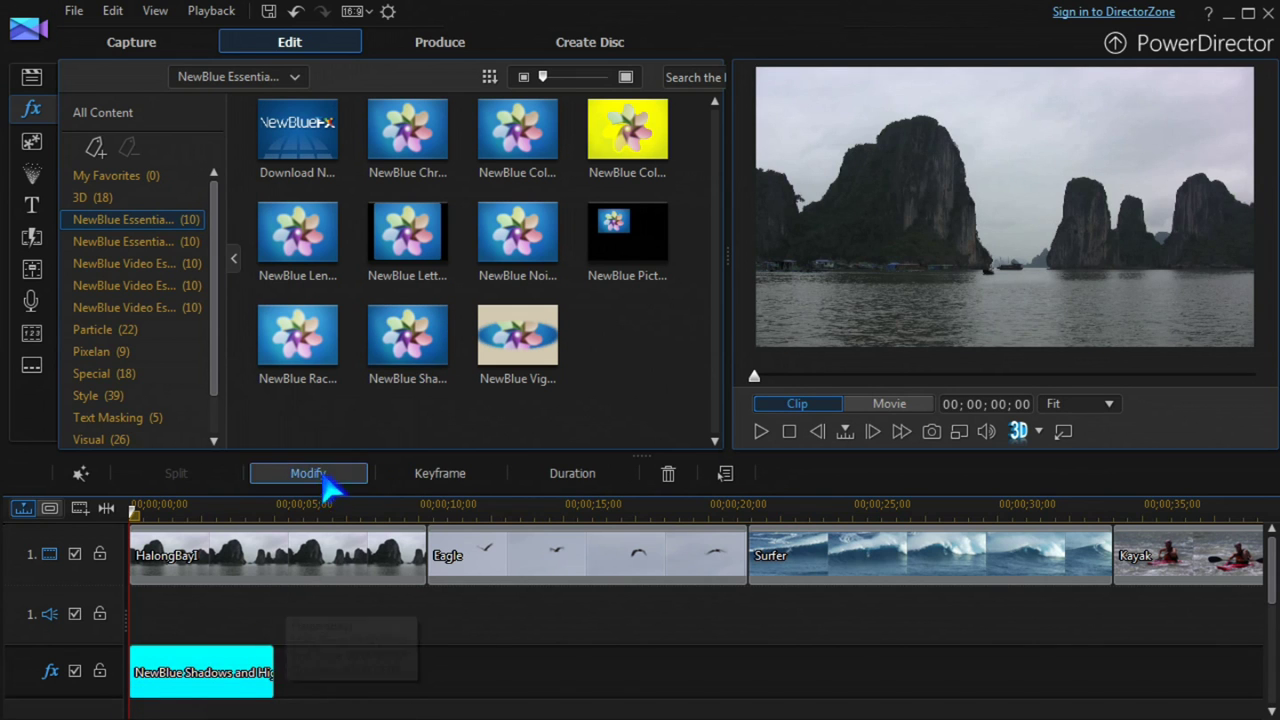
- Review the Shadows and Highlights settings and its help page, then close both
click(316, 476)
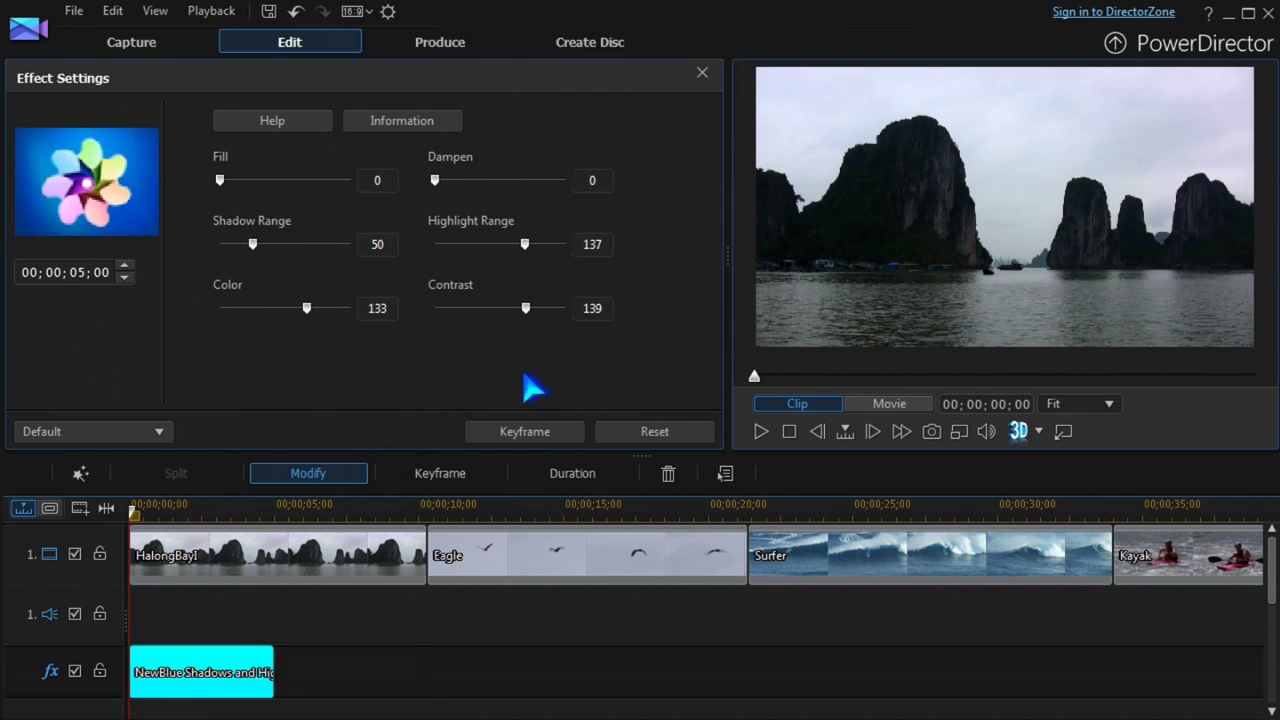
click(283, 125)
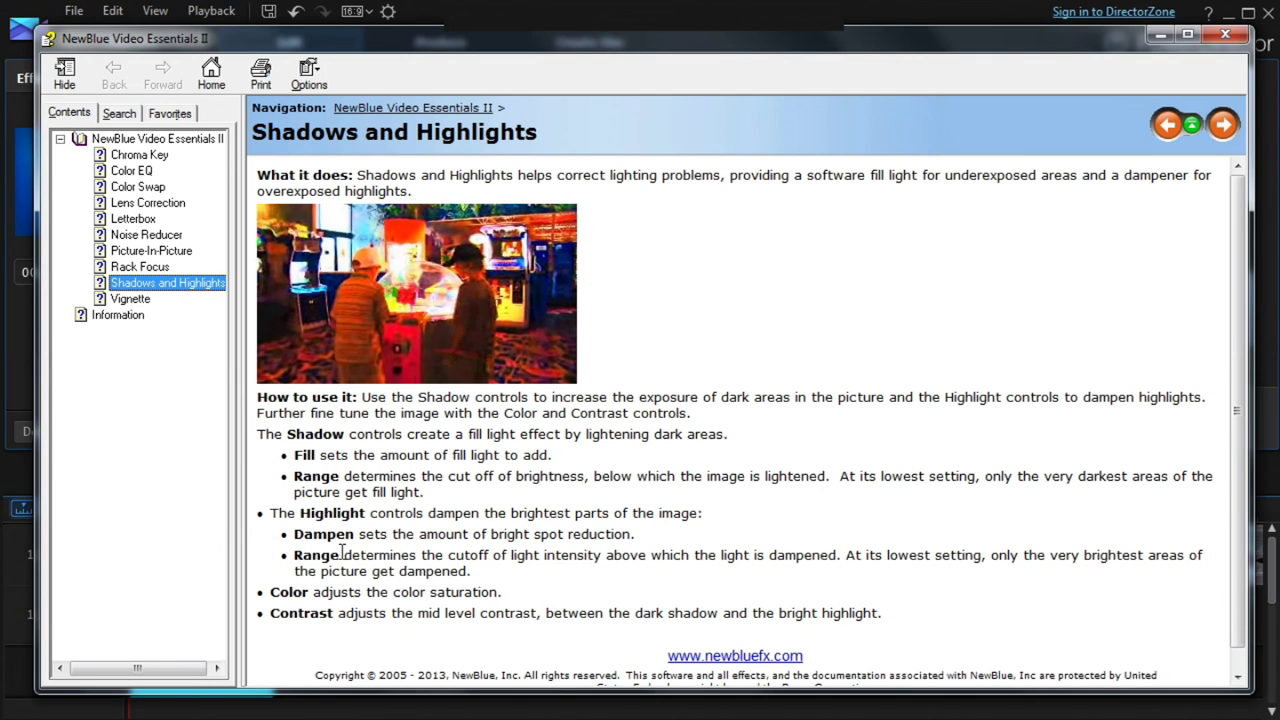
click(1225, 36)
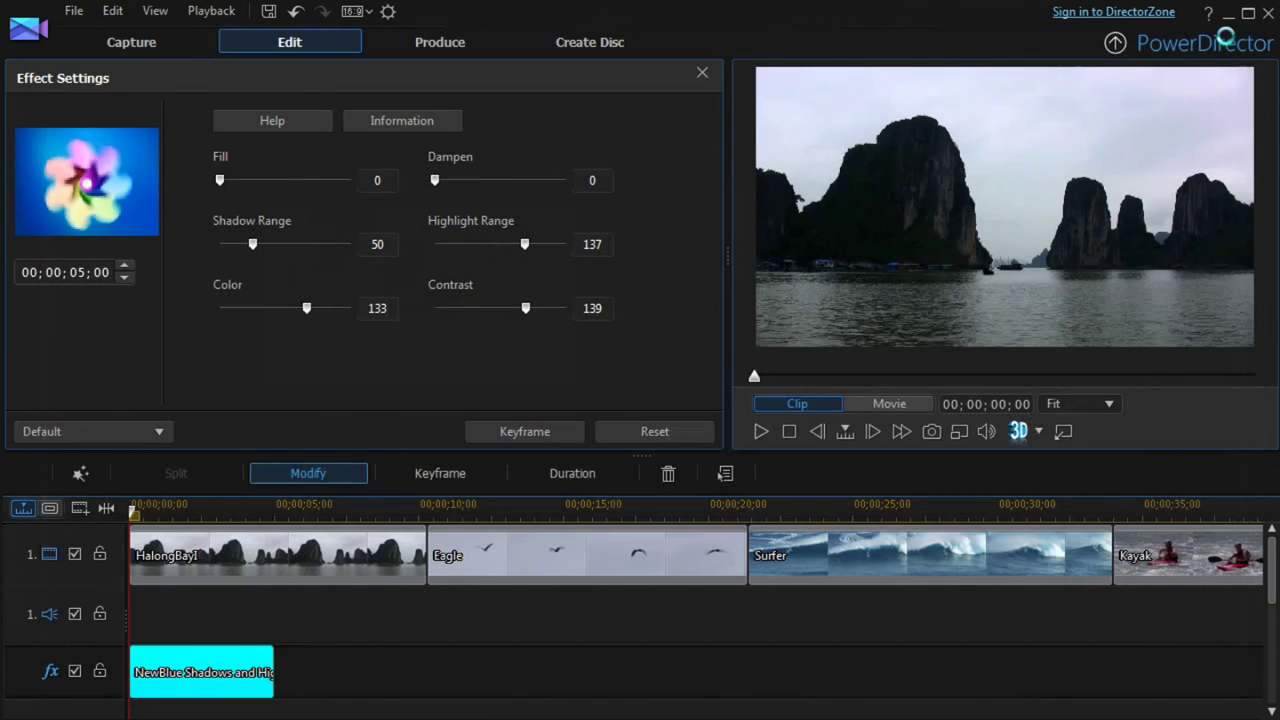
click(702, 73)
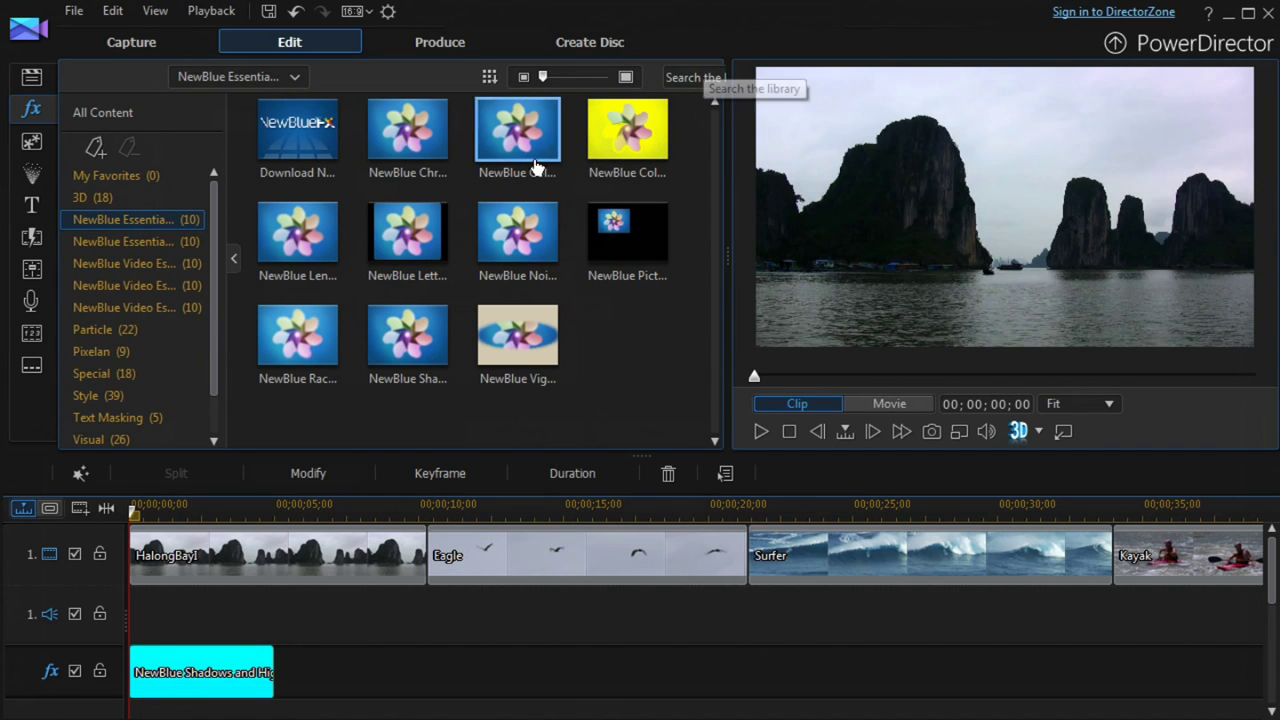
- Add NewBlue Auto Contrast to the Eagle clip and stretch a NewBlue Spotlight across the Surfer clip
click(121, 241)
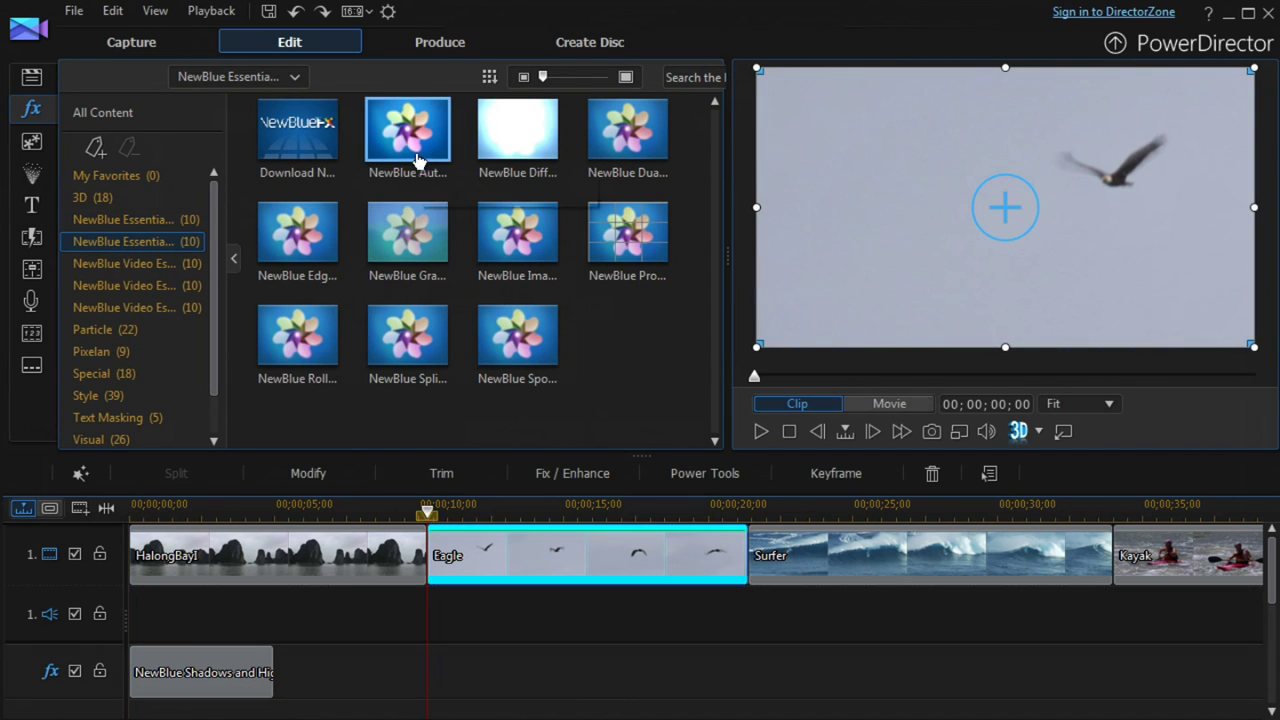
drag(407, 135, 476, 570)
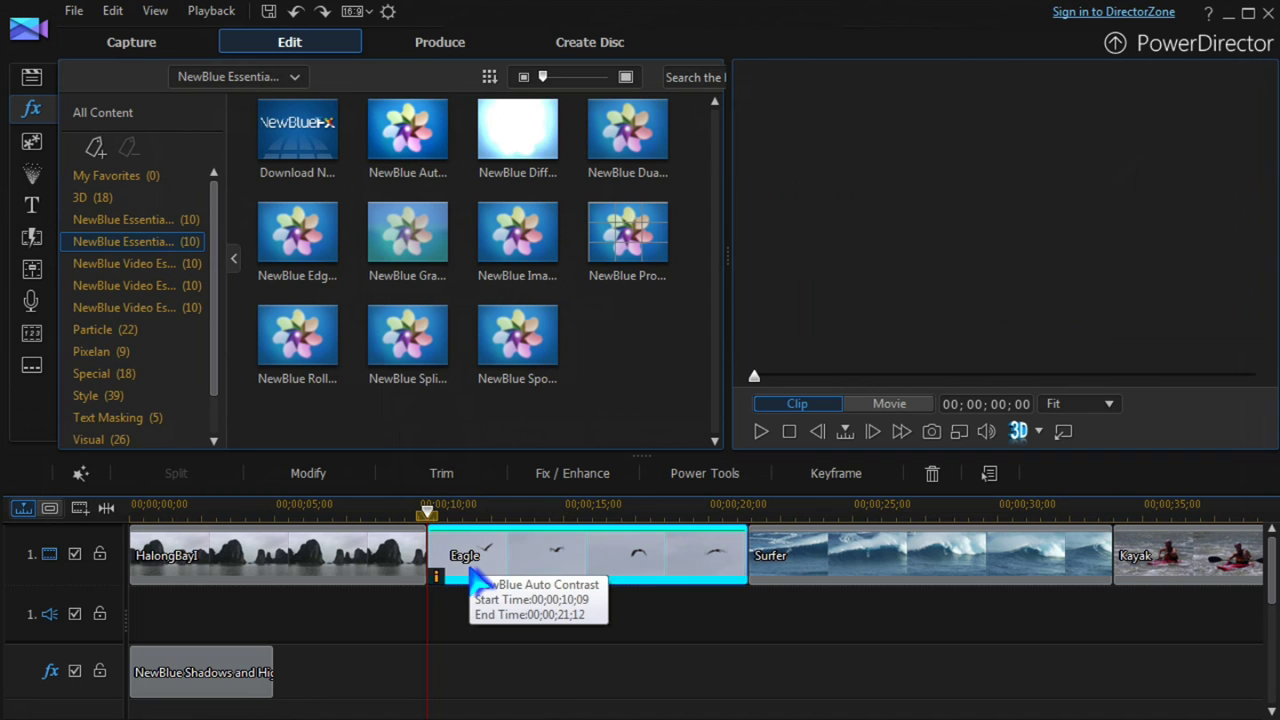
click(178, 472)
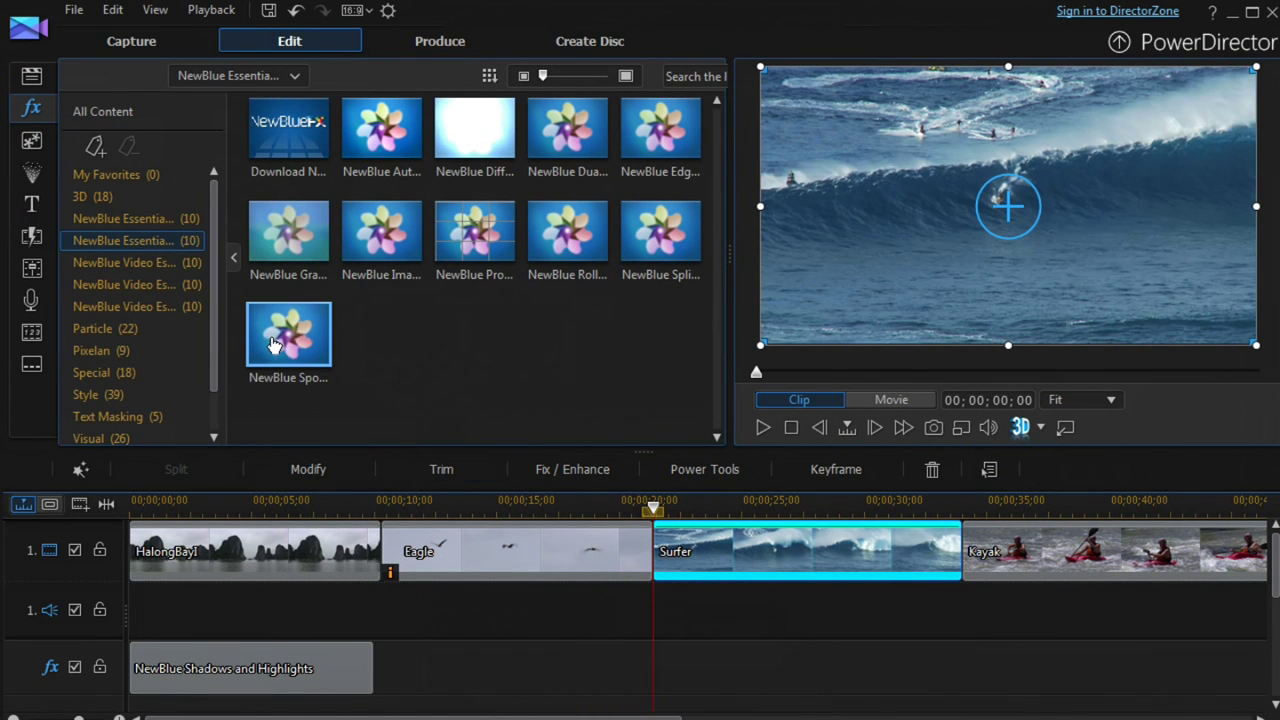
drag(272, 345, 660, 665)
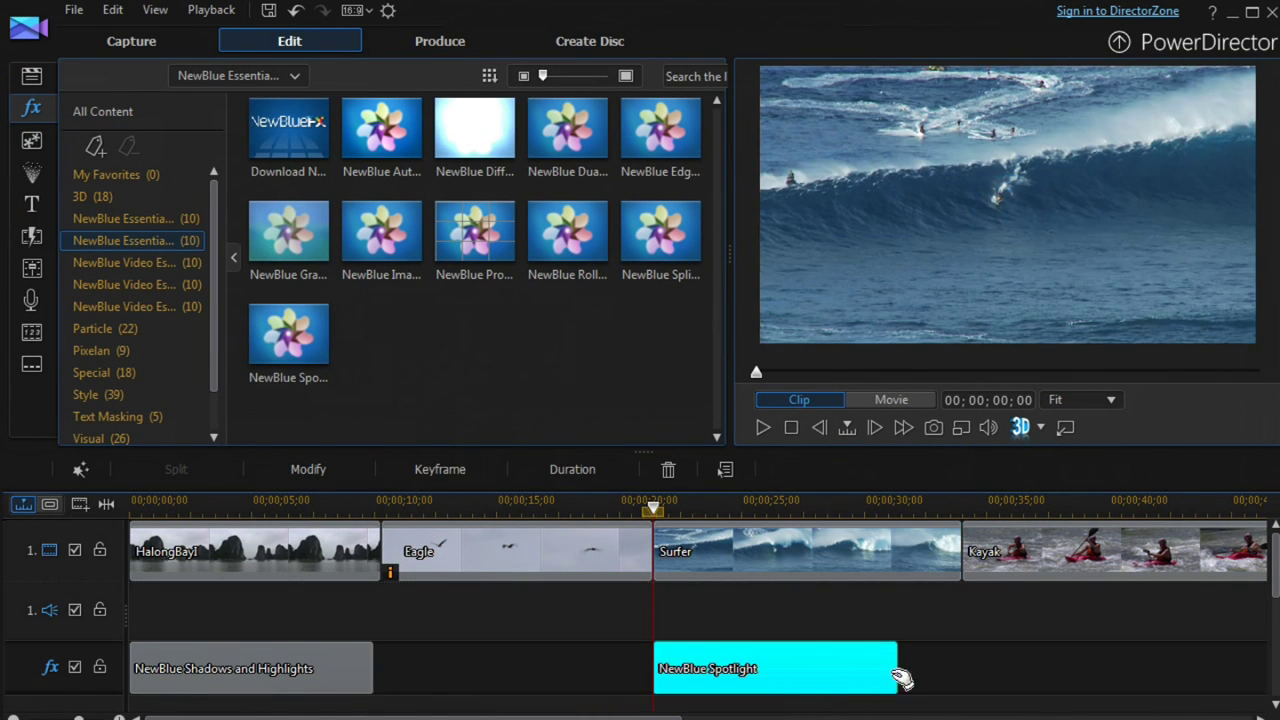
drag(897, 668, 961, 668)
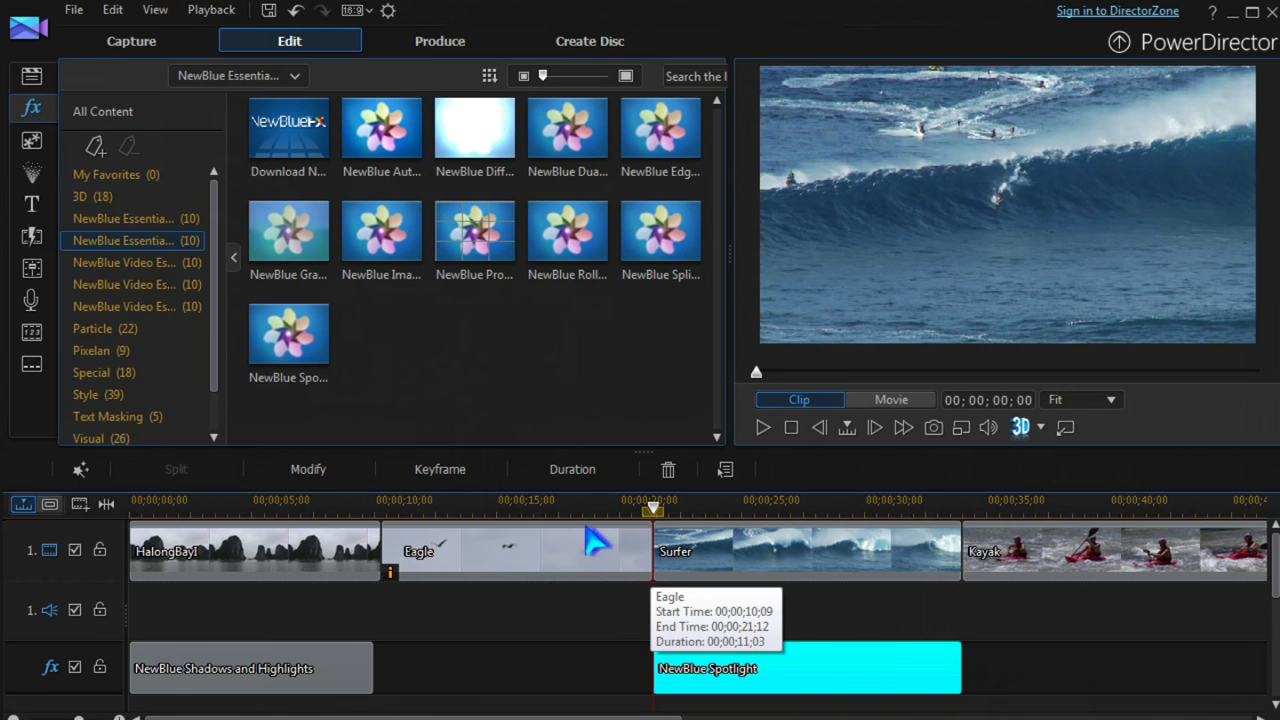
- Set the Spotlight Tint to 116 and centre the spotlight on the surfer
click(322, 474)
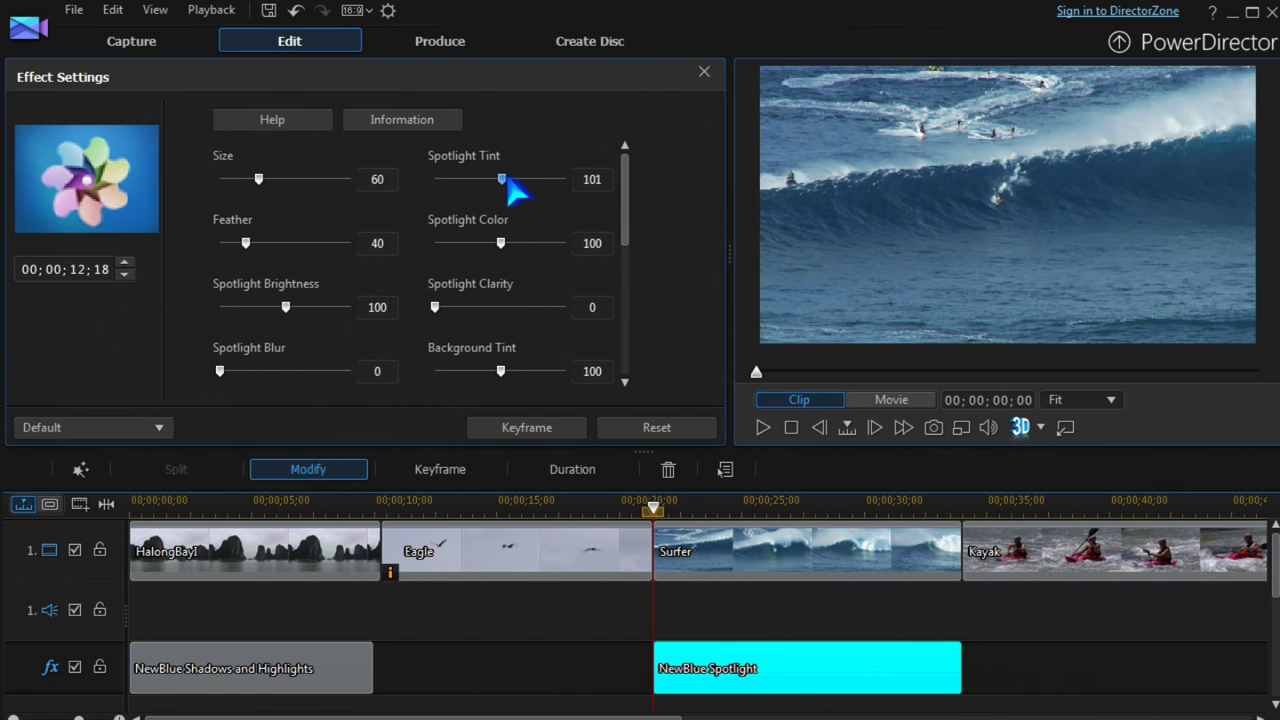
drag(502, 179, 510, 179)
scroll(512, 183, down, 3)
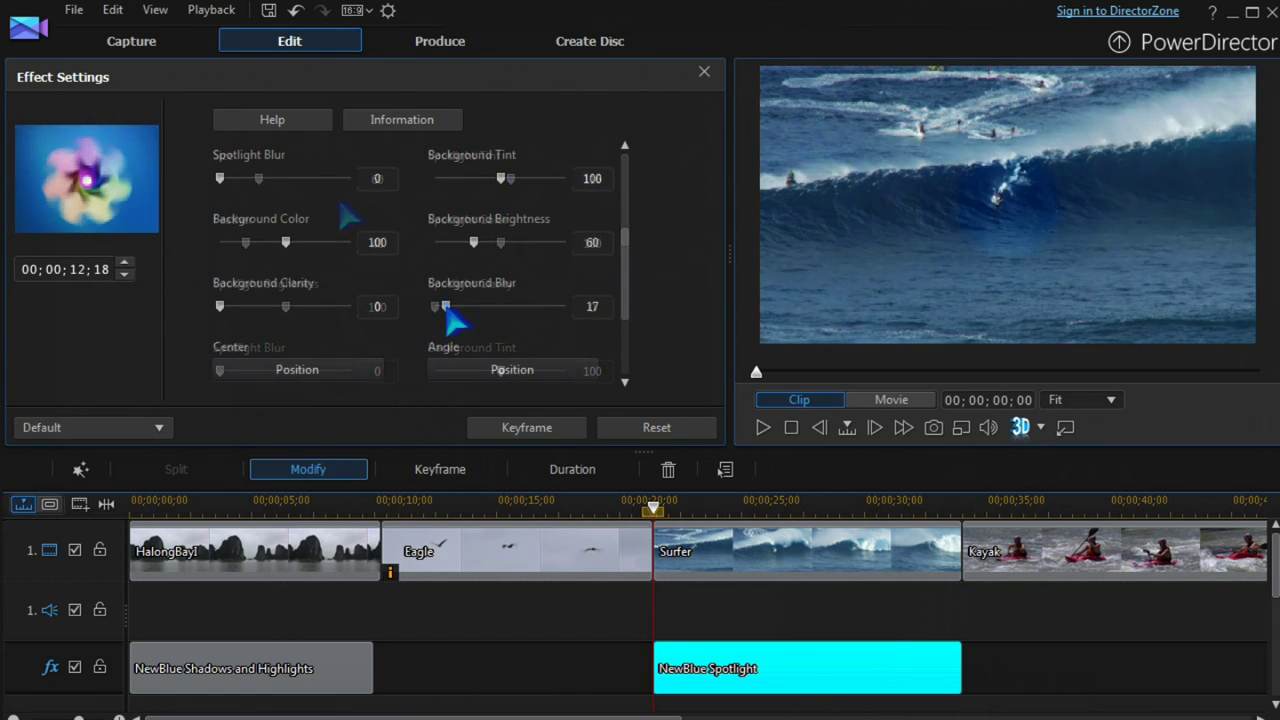
click(306, 381)
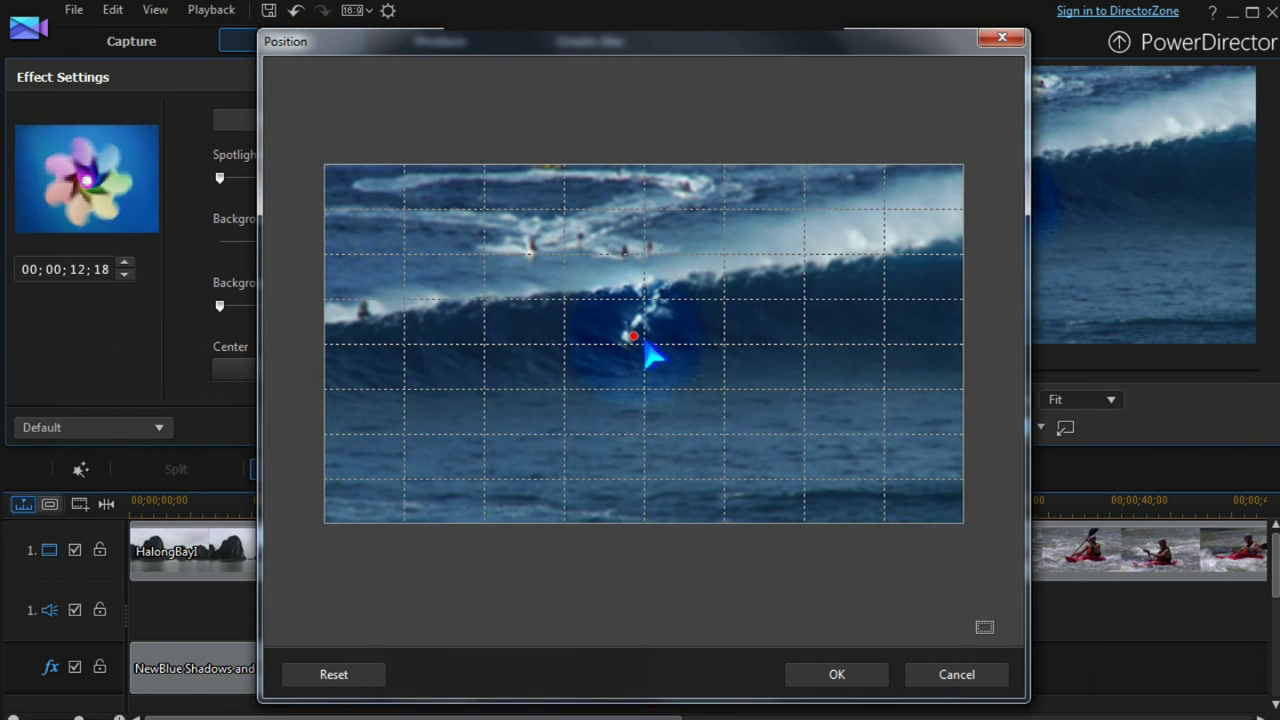
click(833, 676)
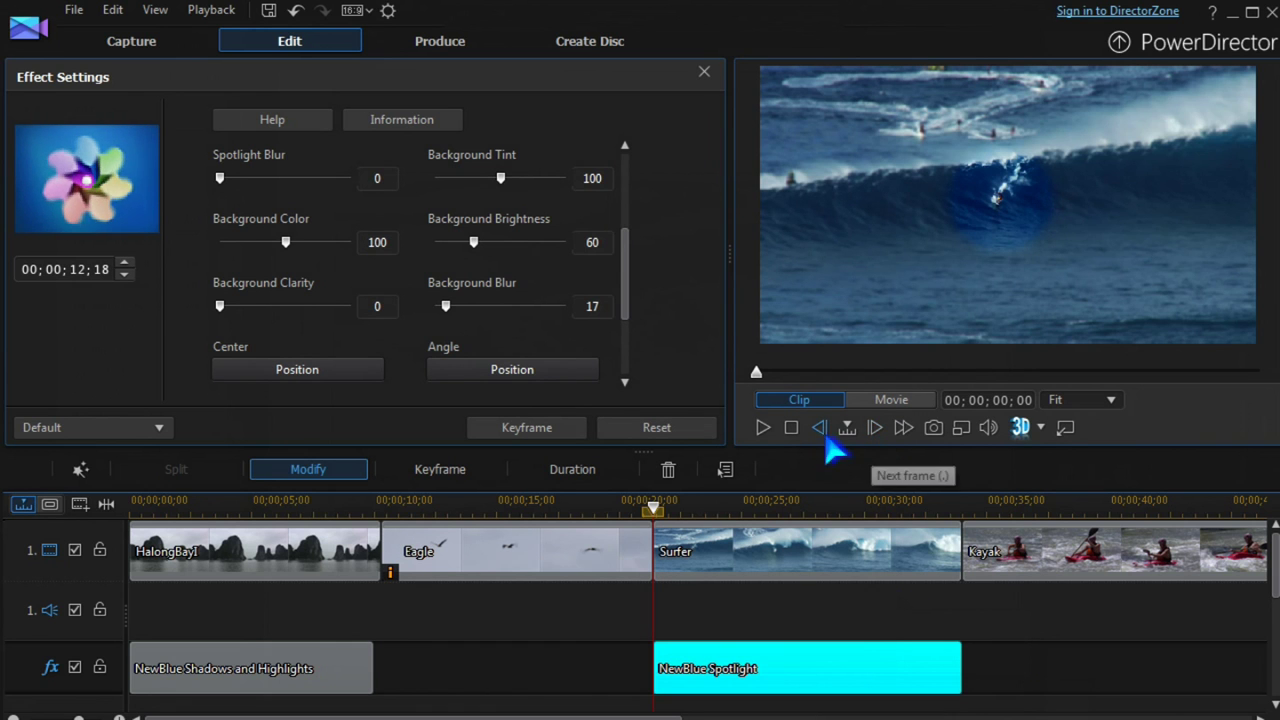
- Preview the spotlight result, review its keyframe settings, then open the effects library download offer
click(763, 429)
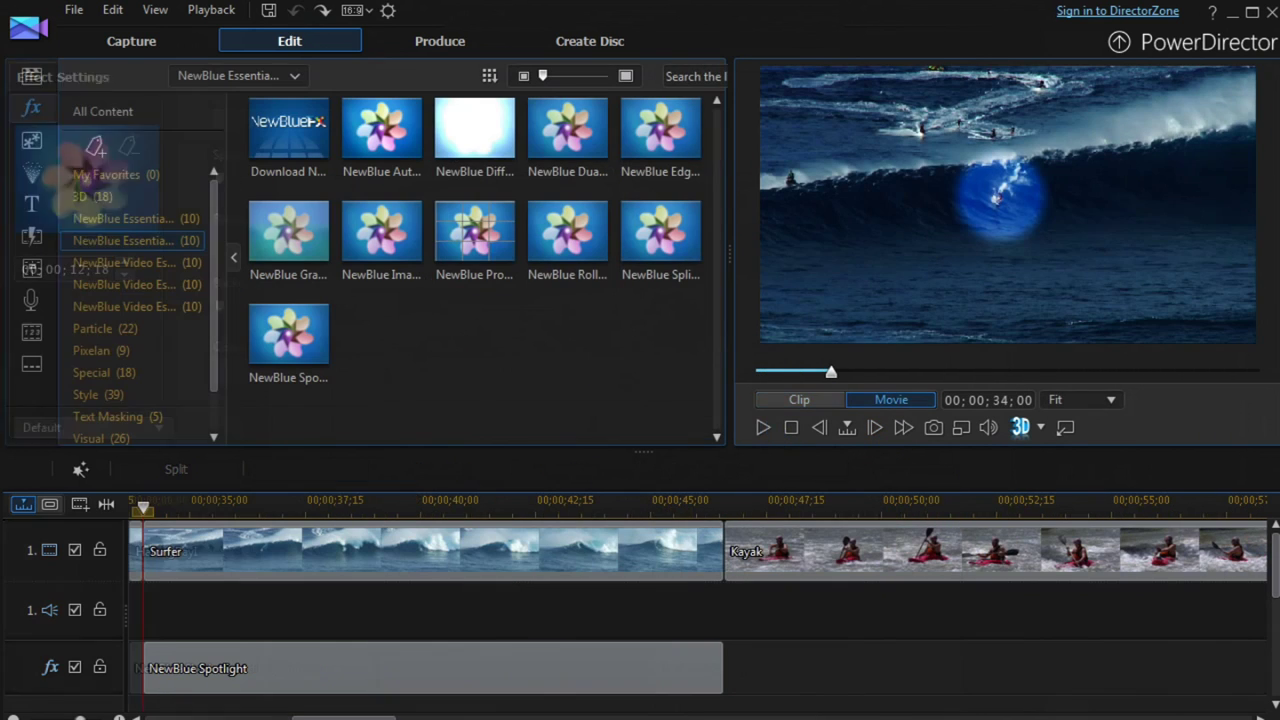
click(472, 682)
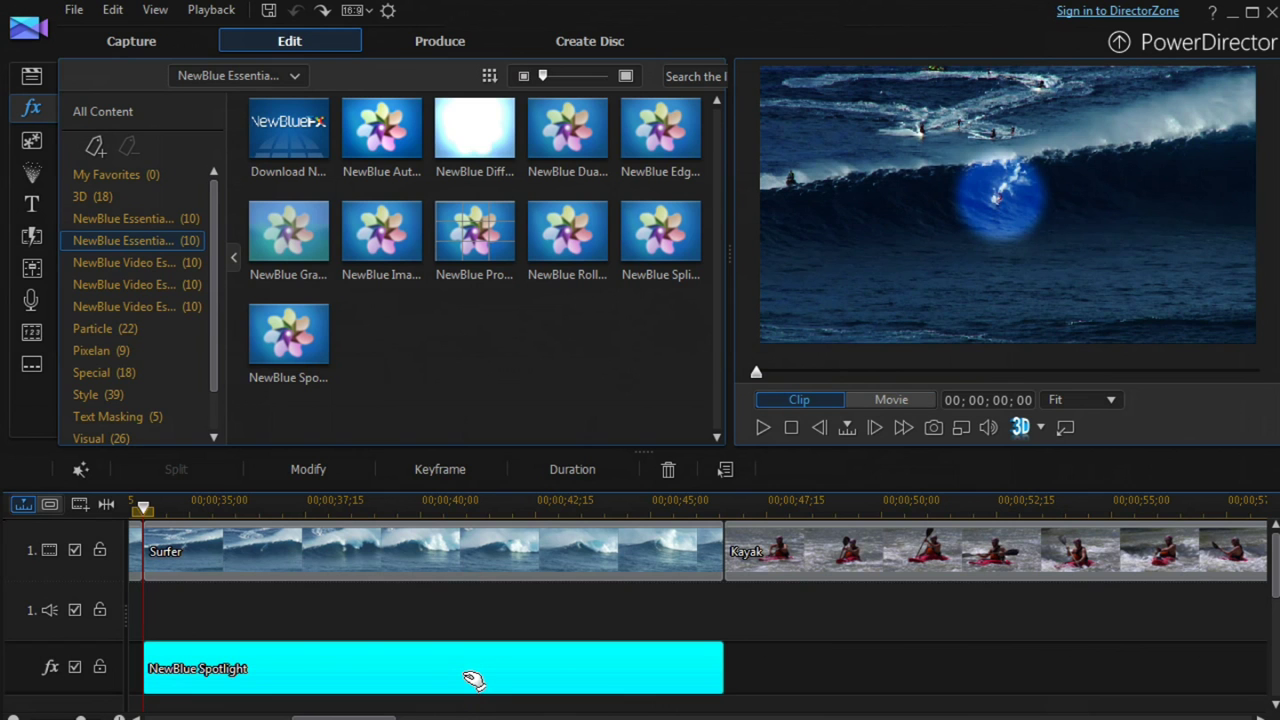
click(471, 472)
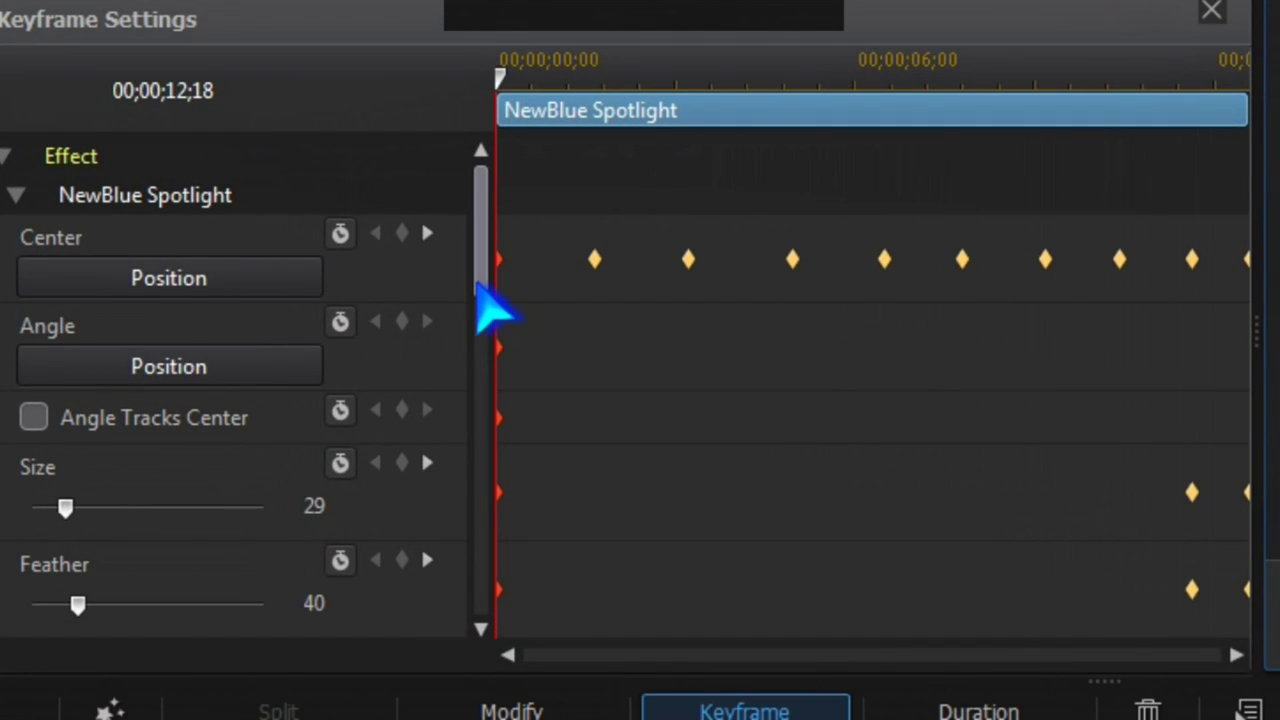
drag(478, 285, 514, 614)
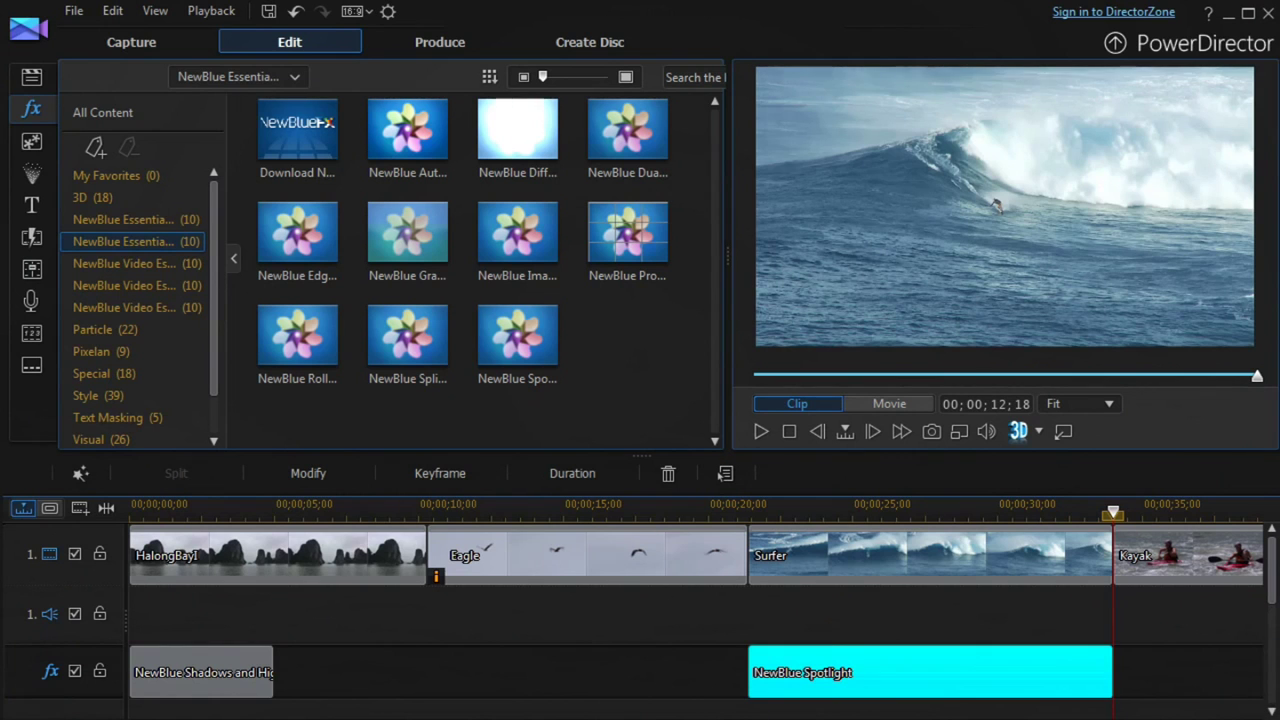
click(297, 146)
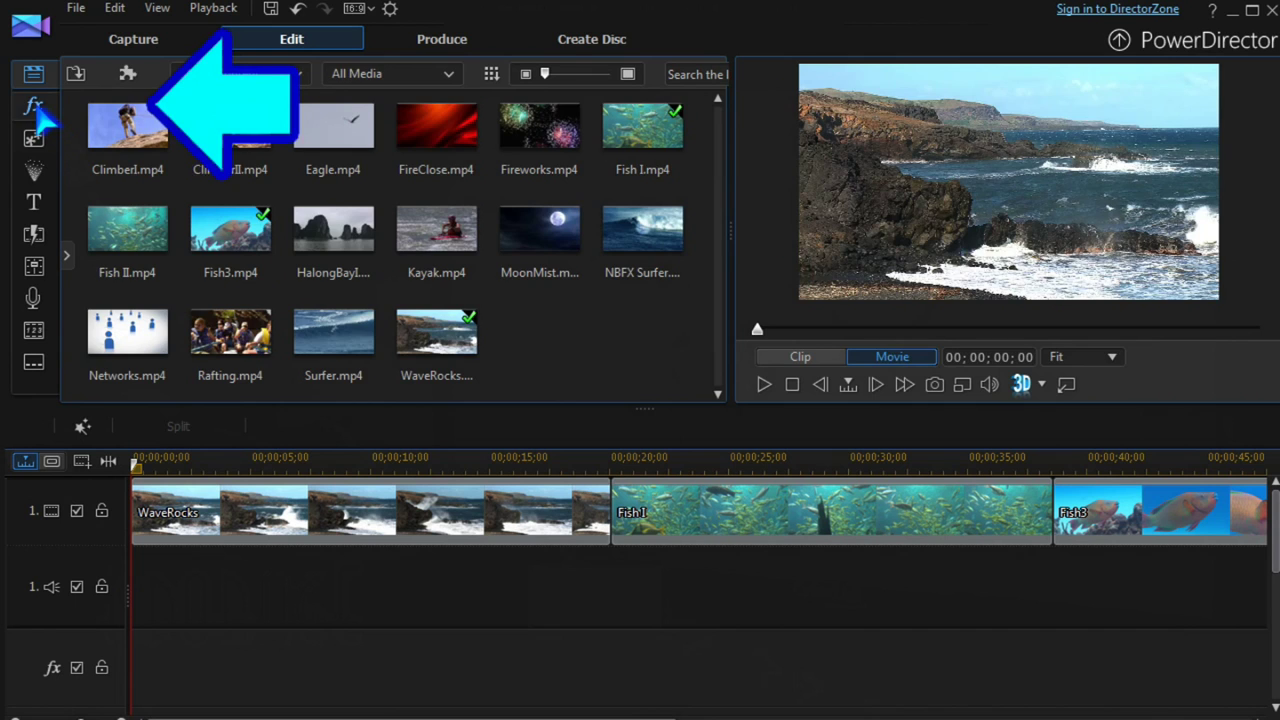
- Place an Adorage Filter effect at the start of the effect track
click(38, 112)
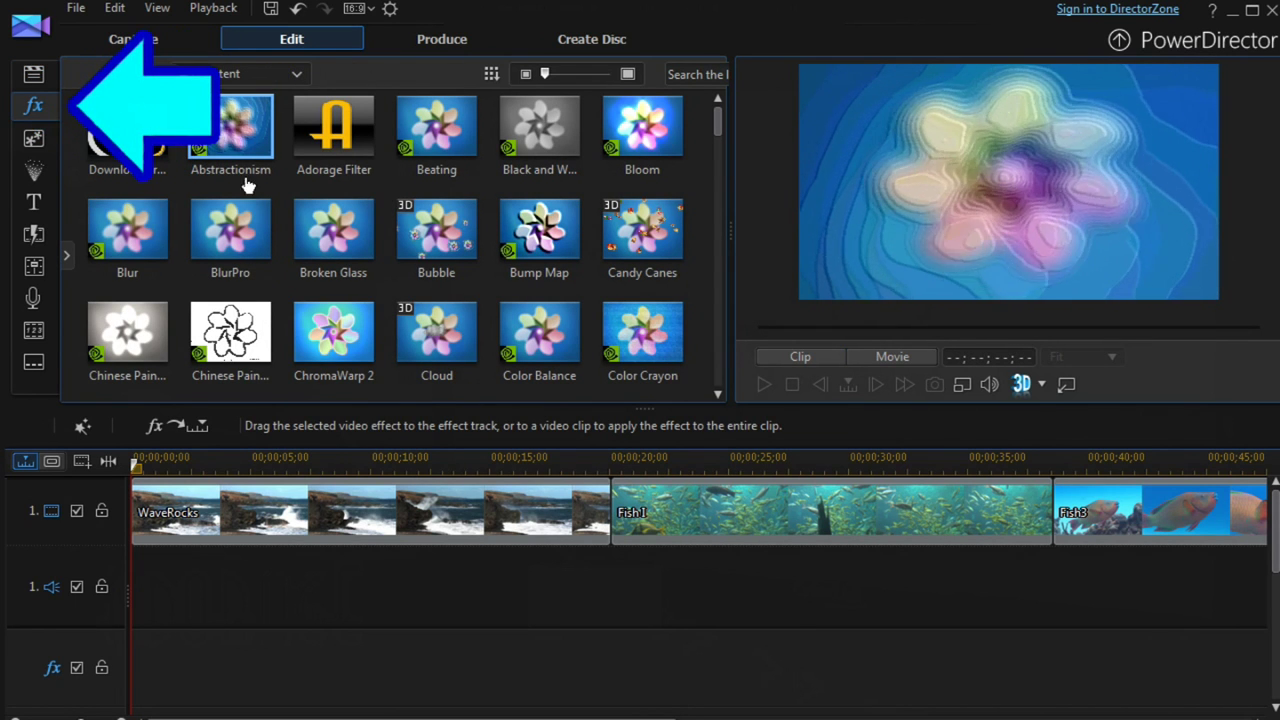
click(334, 130)
drag(326, 512, 145, 680)
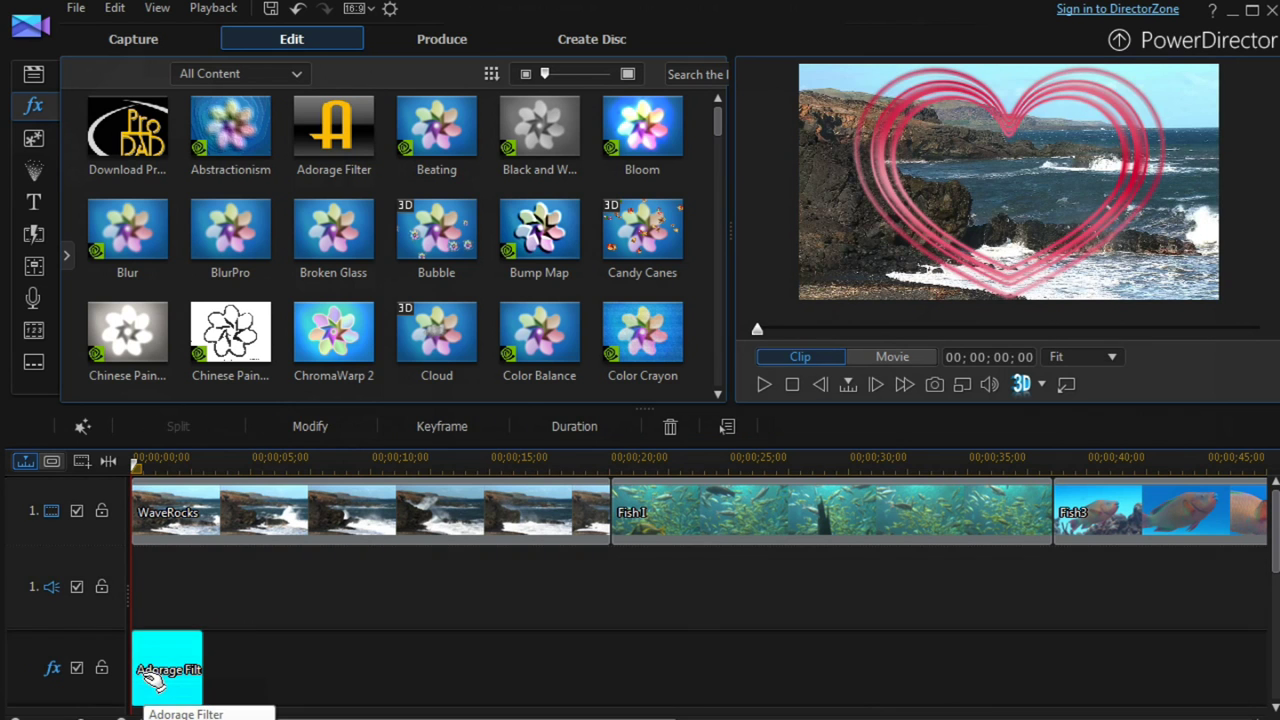
- Look at Adorage's Standard Dissolve without applying it, then add another Adorage Filter at 00;00;18;20
click(295, 426)
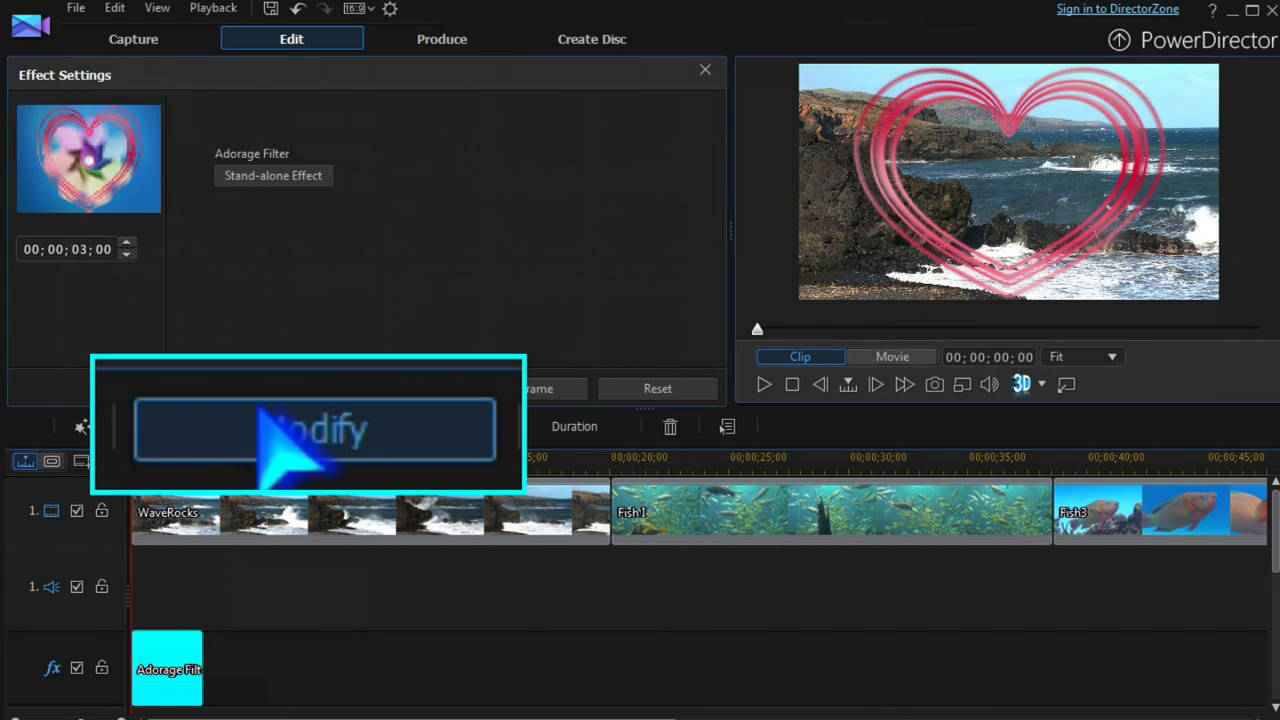
click(273, 184)
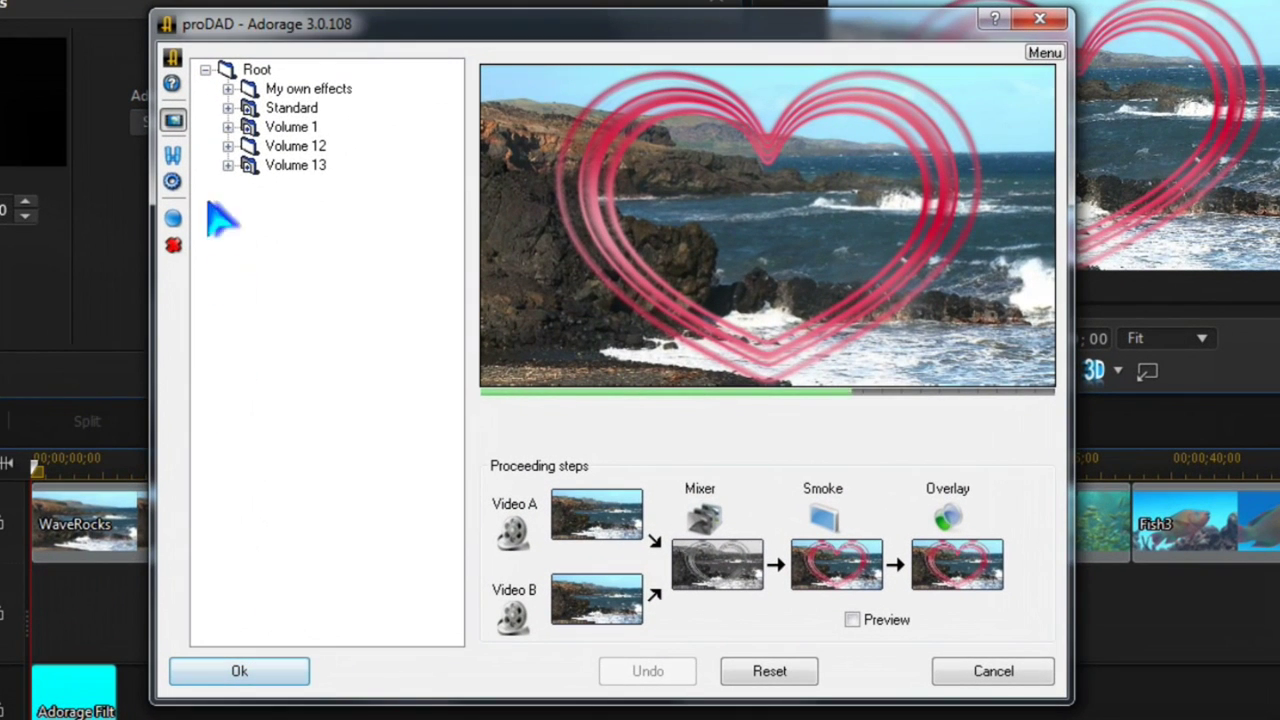
click(229, 108)
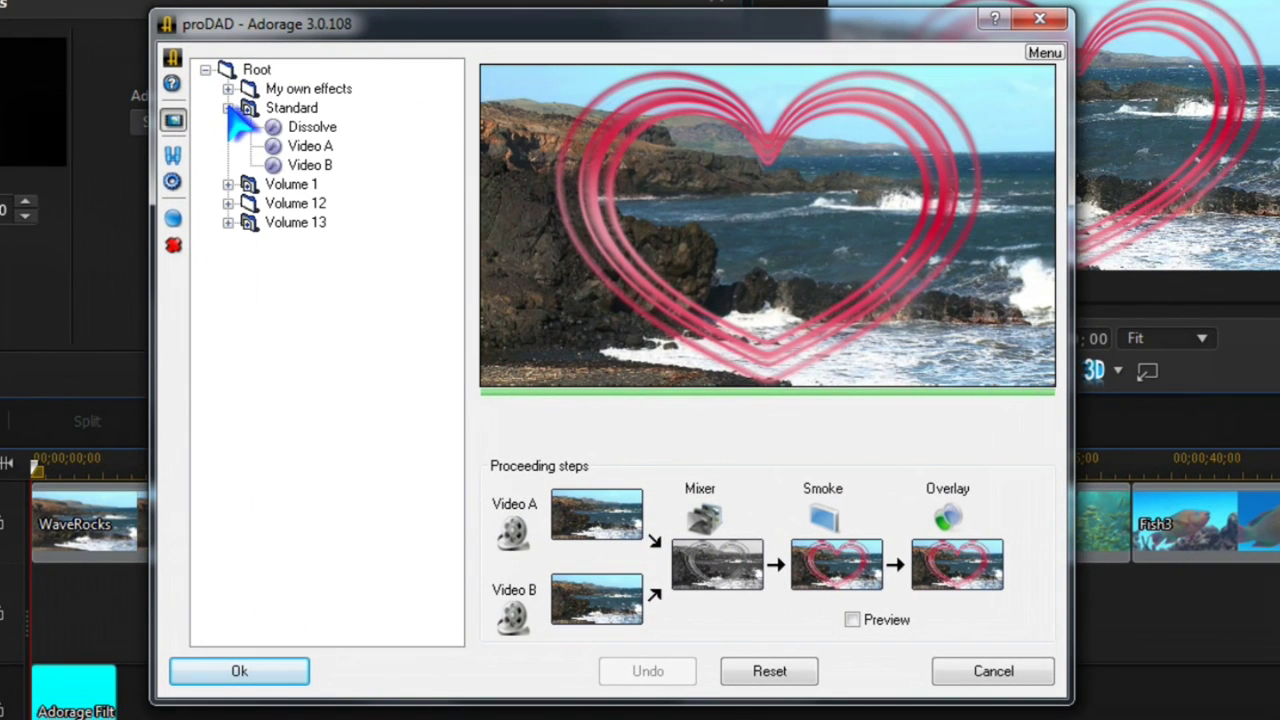
click(306, 128)
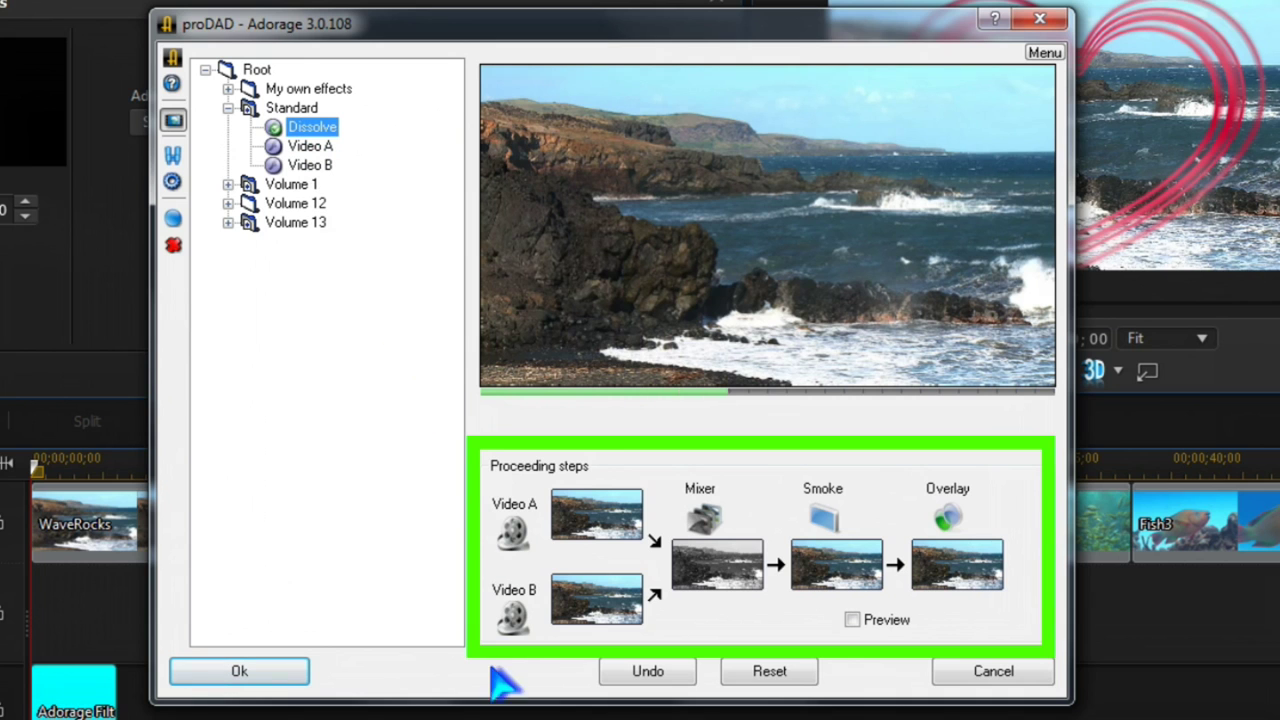
click(1024, 670)
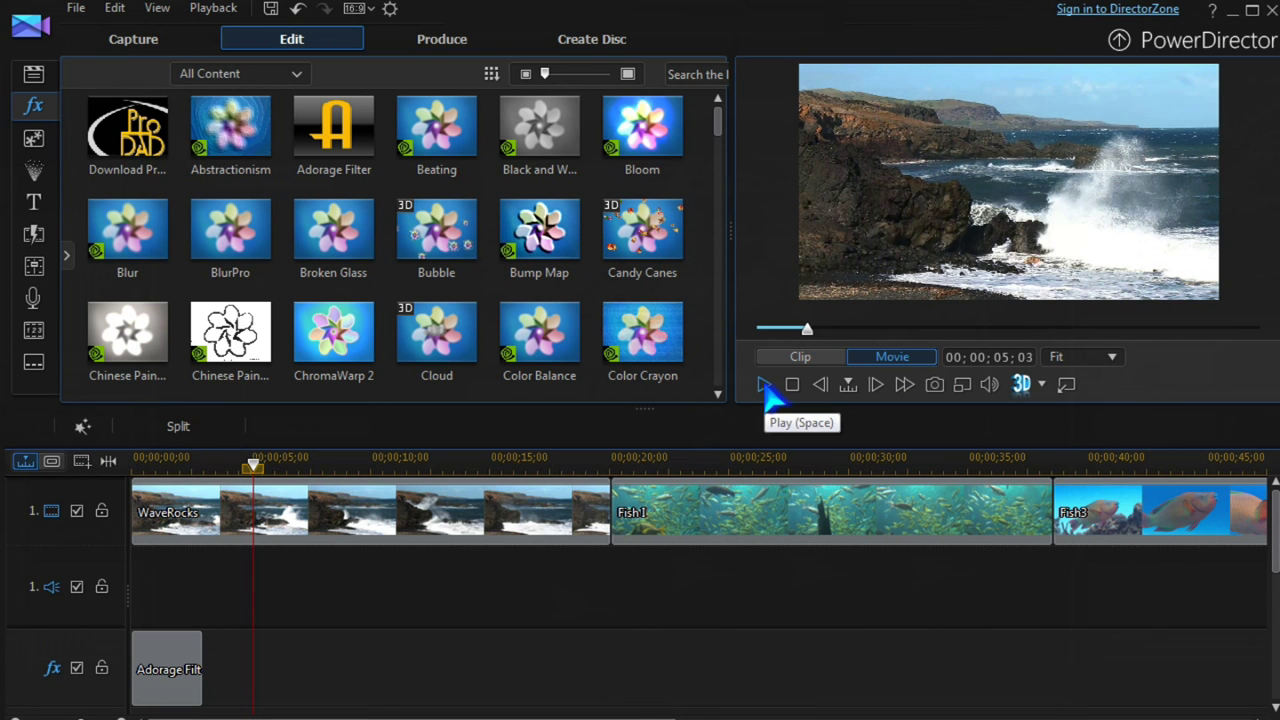
drag(338, 163, 596, 689)
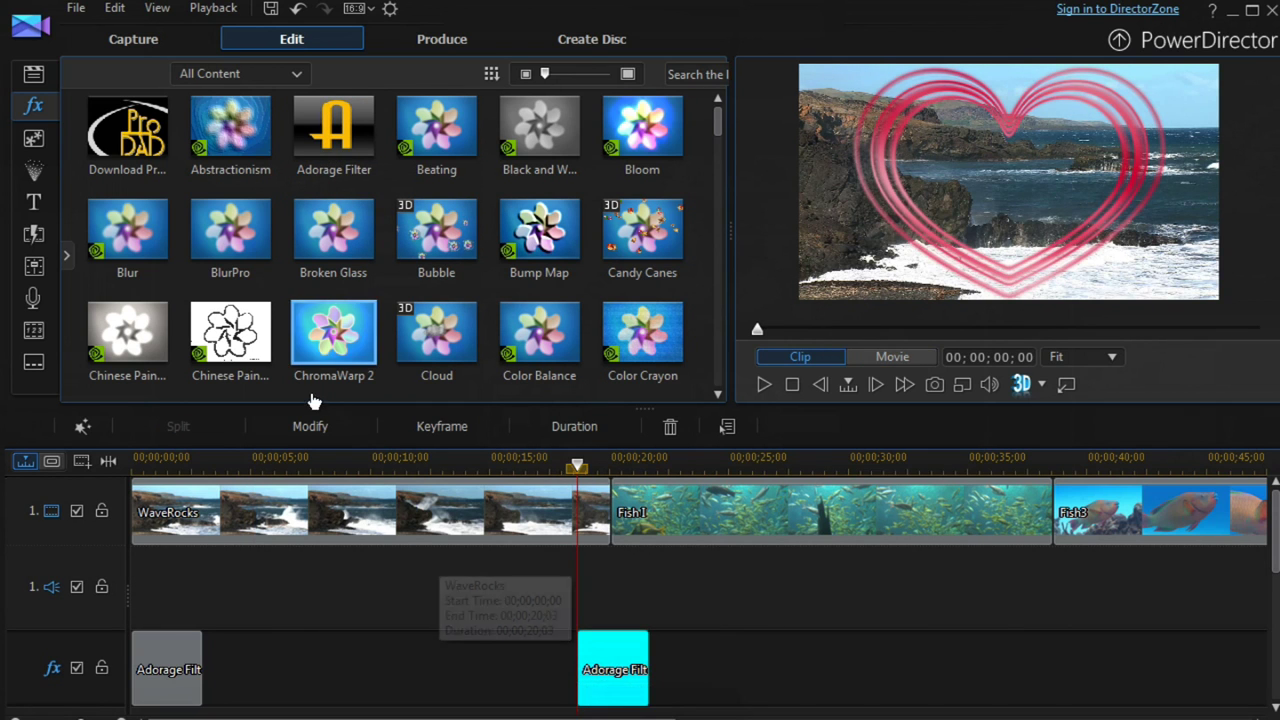
- Switch the second Adorage Filter to the Volume 13 Universal Transitions Light 02 preset
click(318, 430)
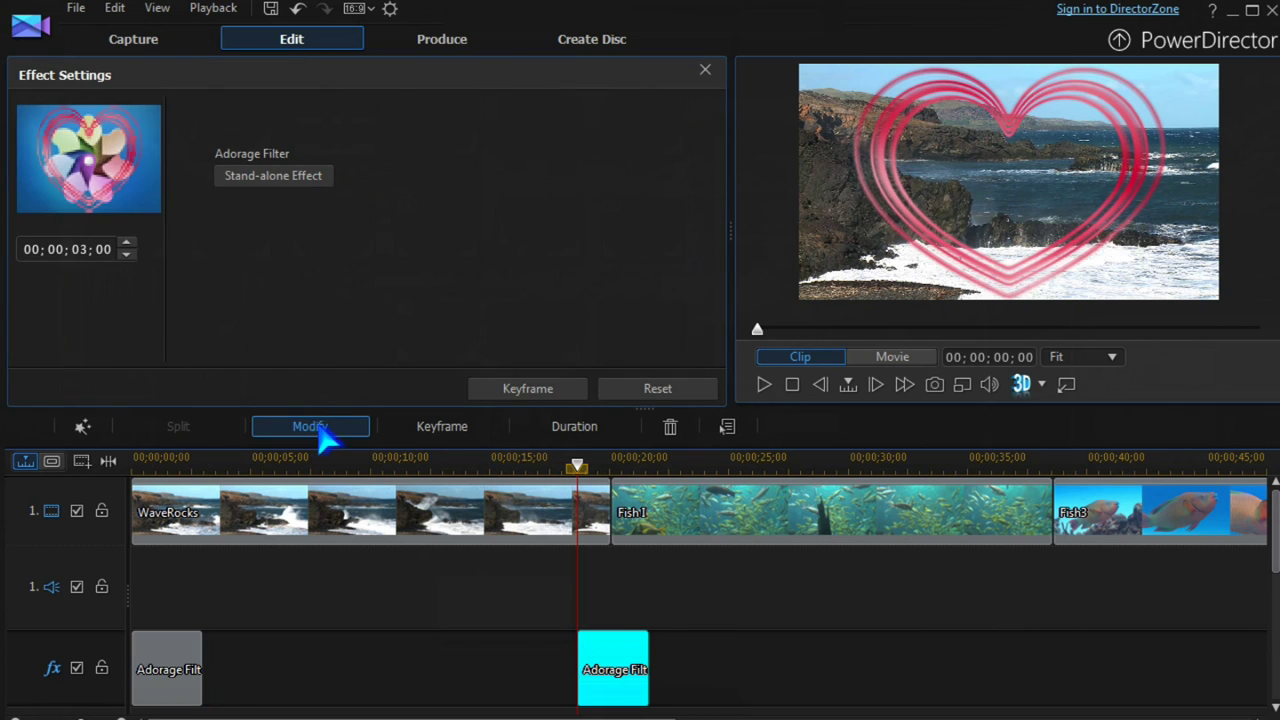
click(292, 180)
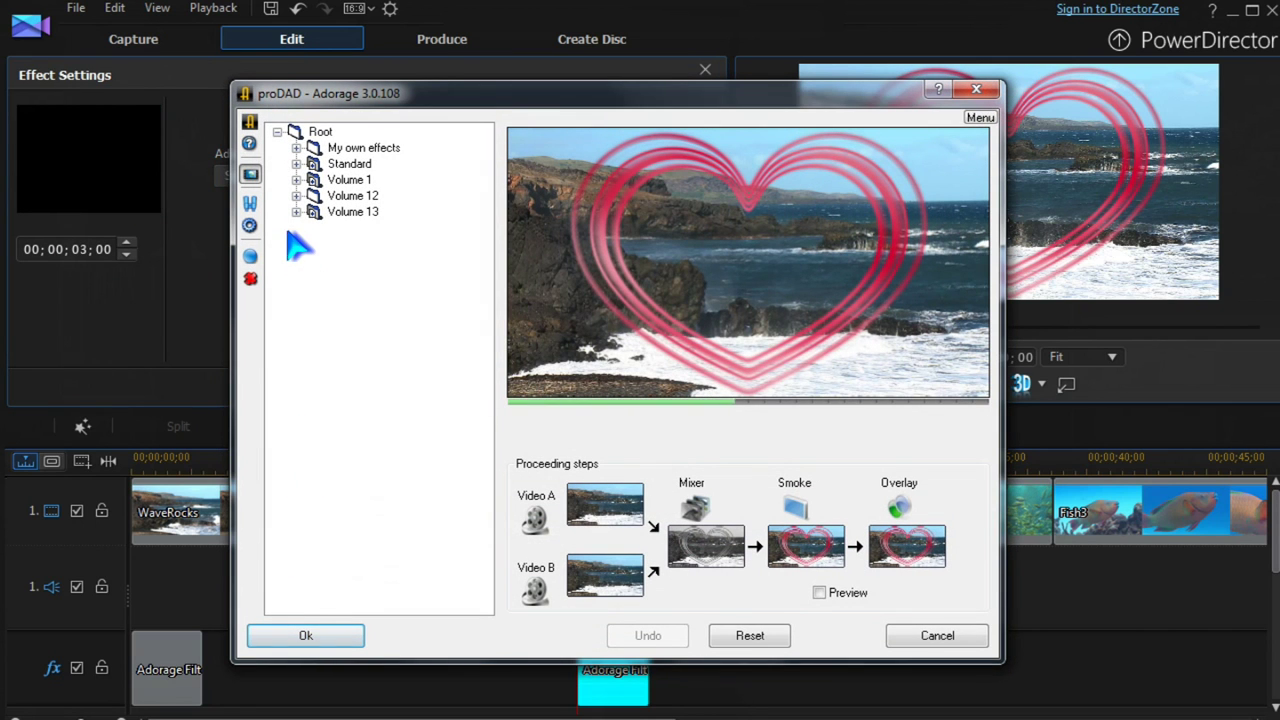
click(296, 212)
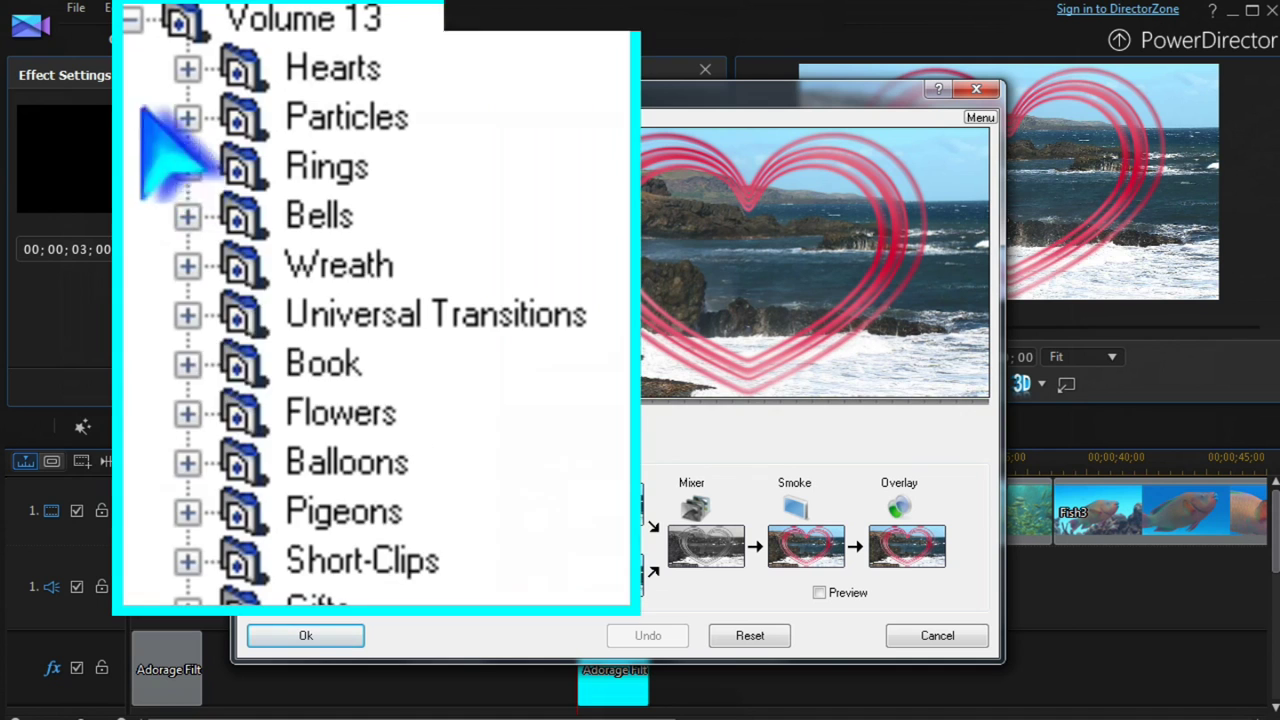
click(313, 308)
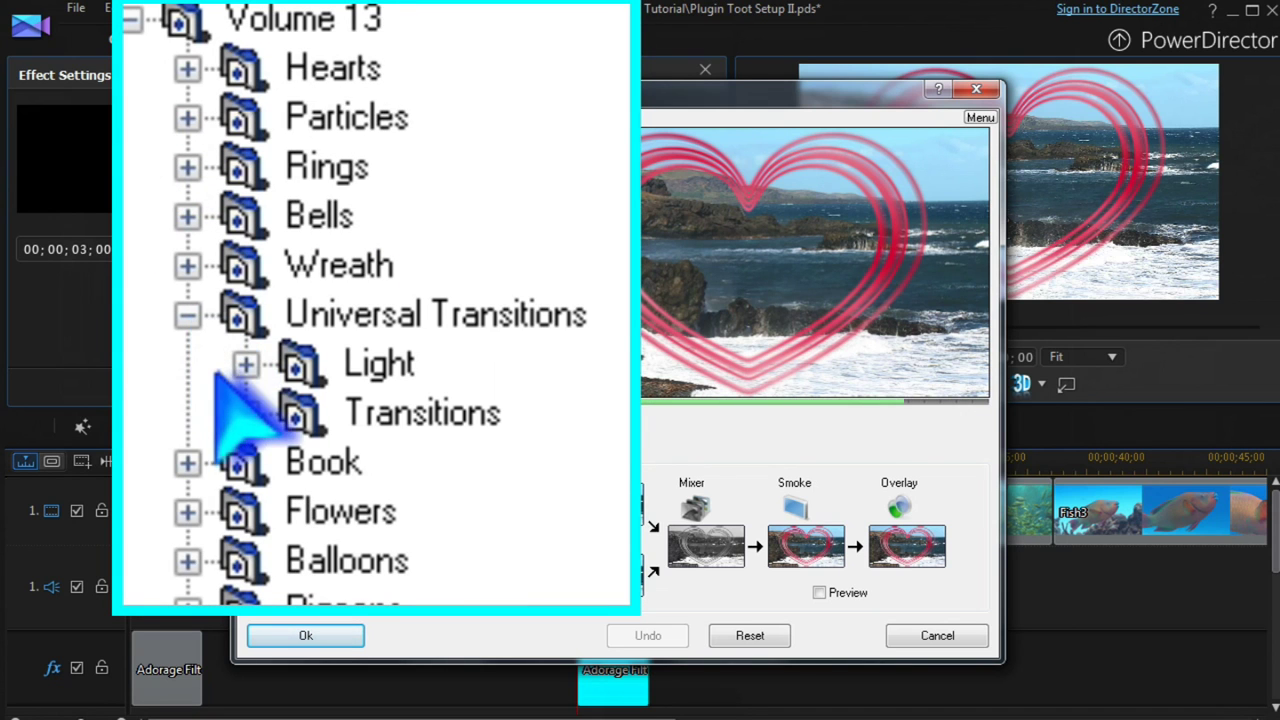
click(334, 323)
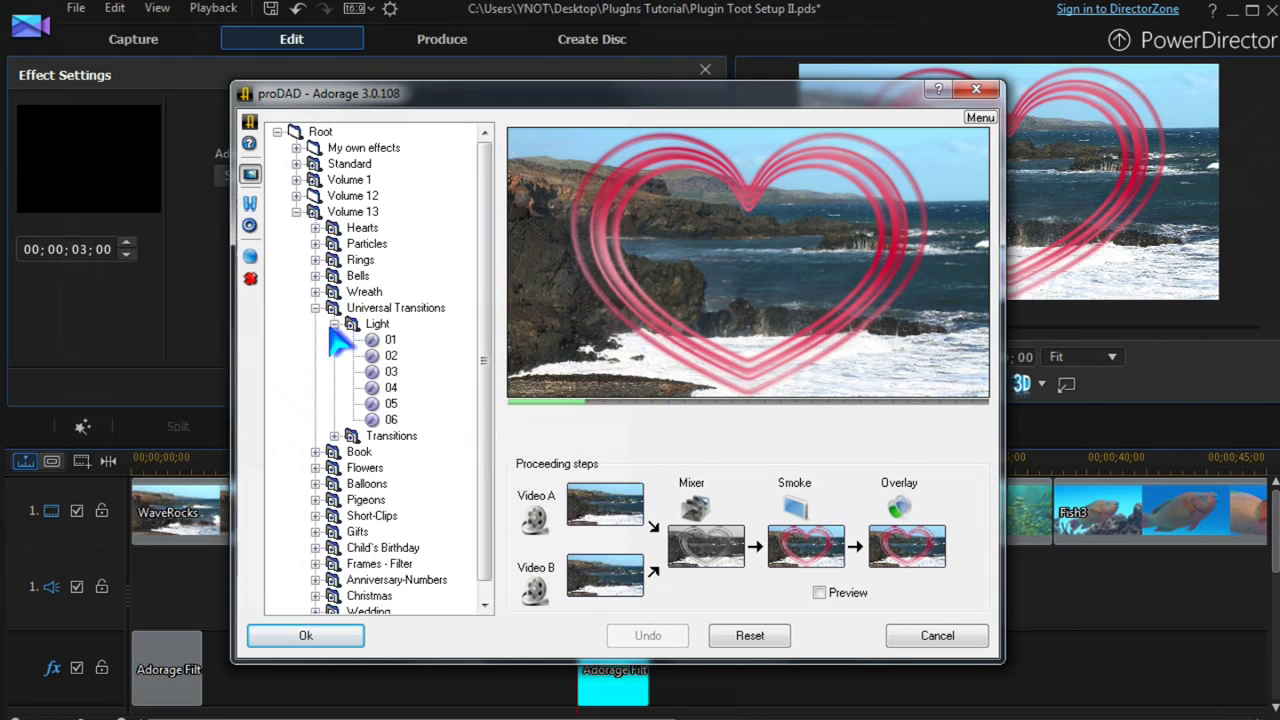
click(389, 358)
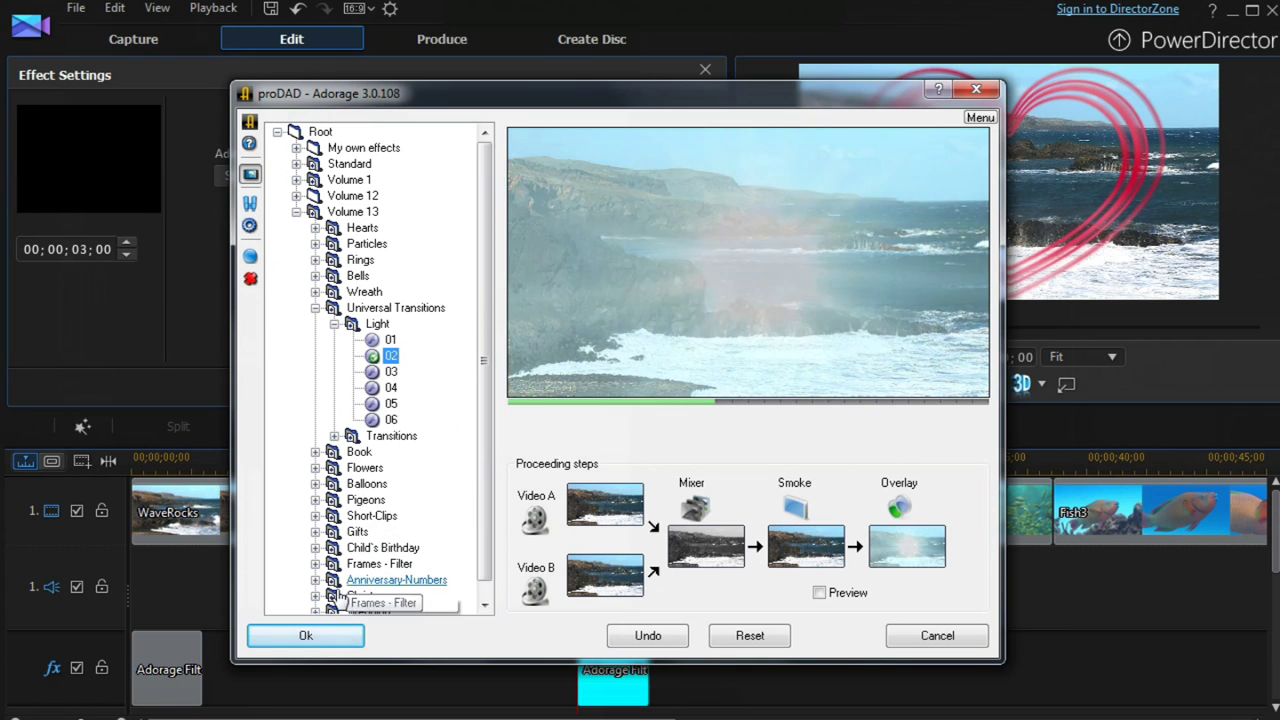
click(316, 636)
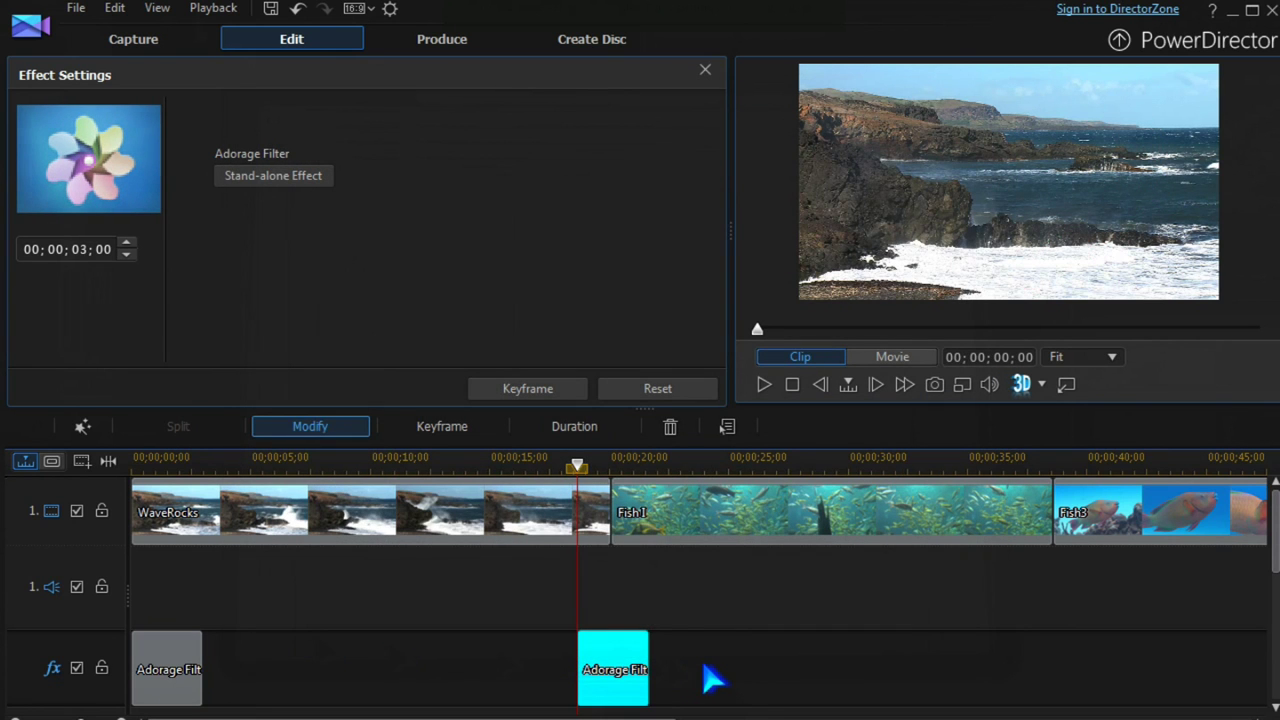
- Give the new Adorage Filter clip the Volume 13 Particles 02 effect
click(712, 680)
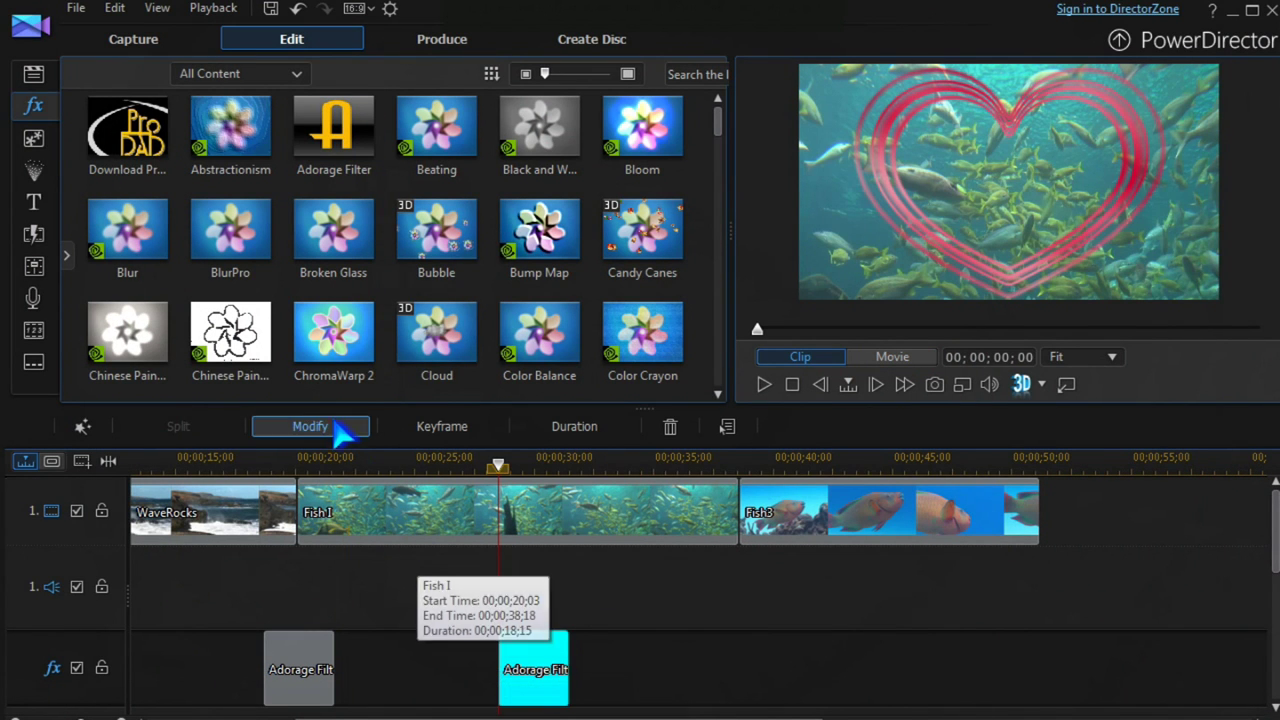
click(340, 428)
click(300, 176)
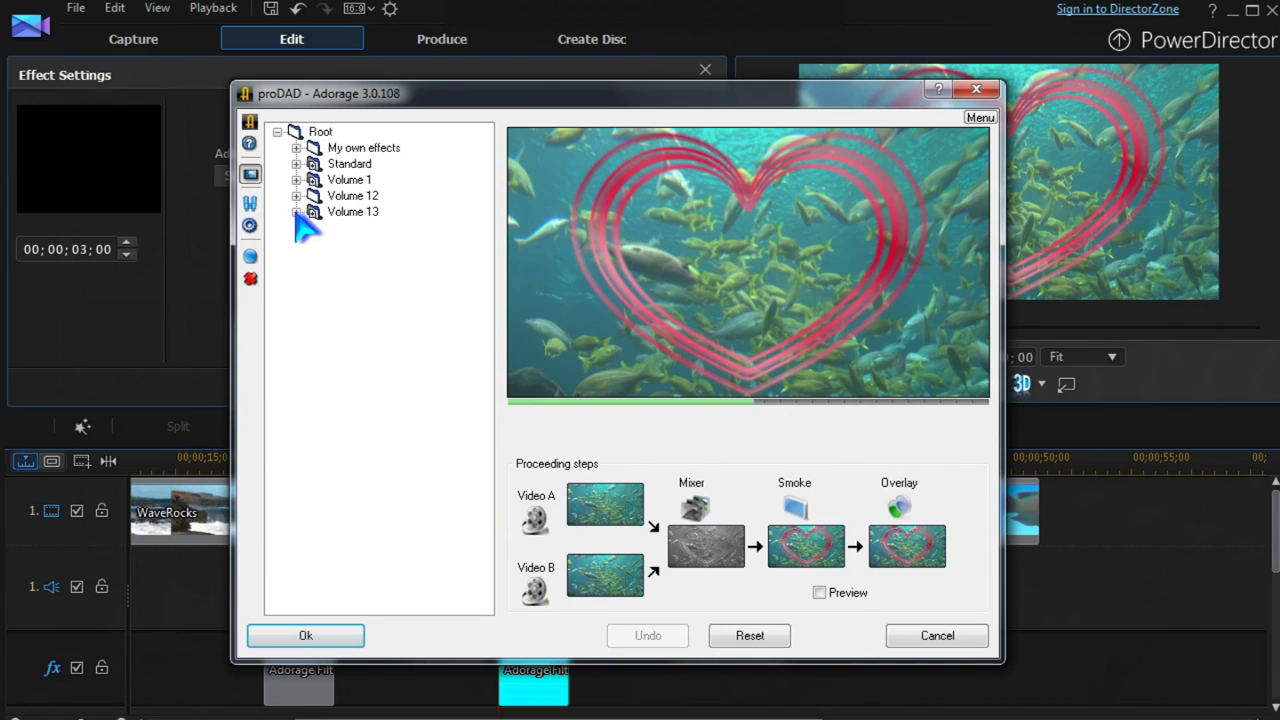
click(296, 212)
click(315, 244)
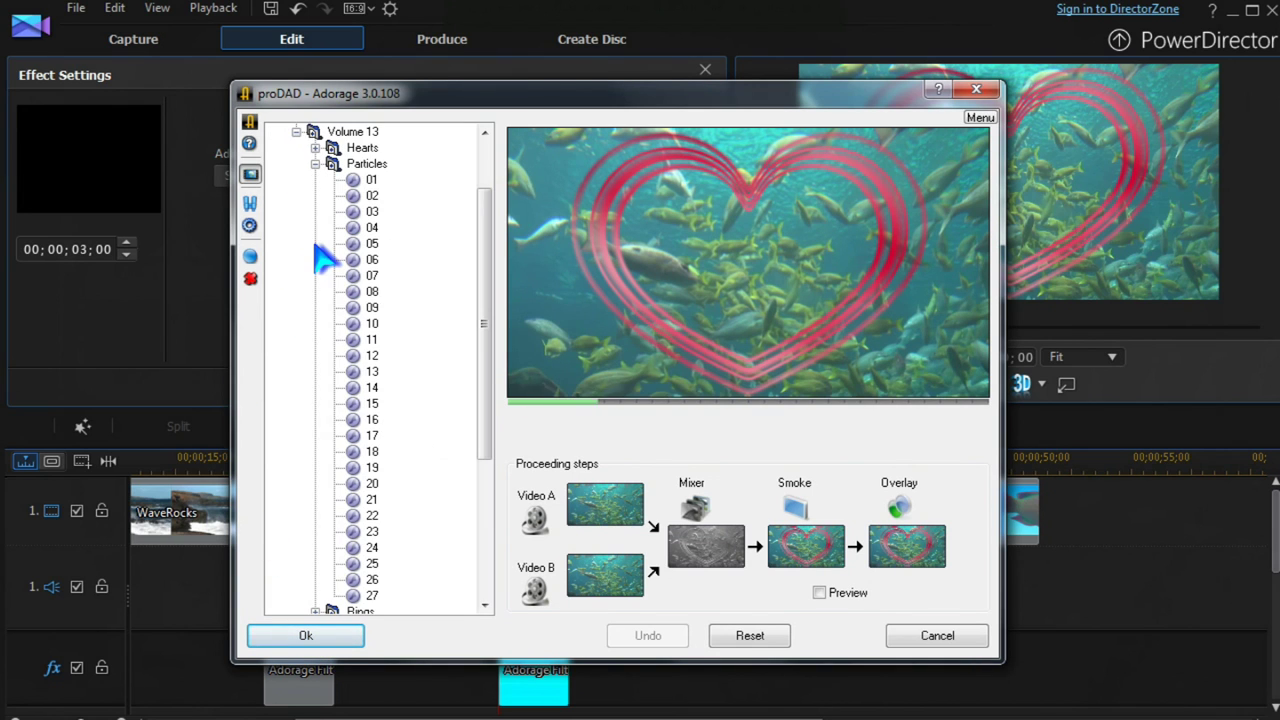
click(371, 201)
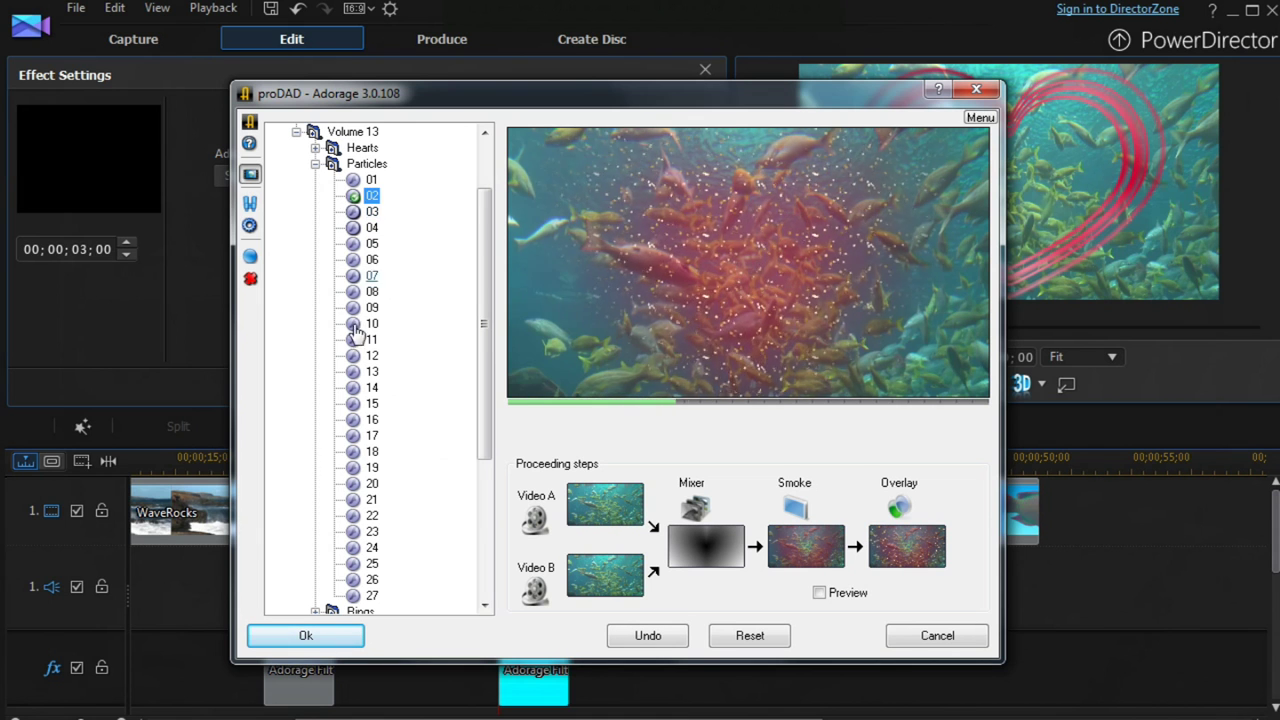
click(306, 638)
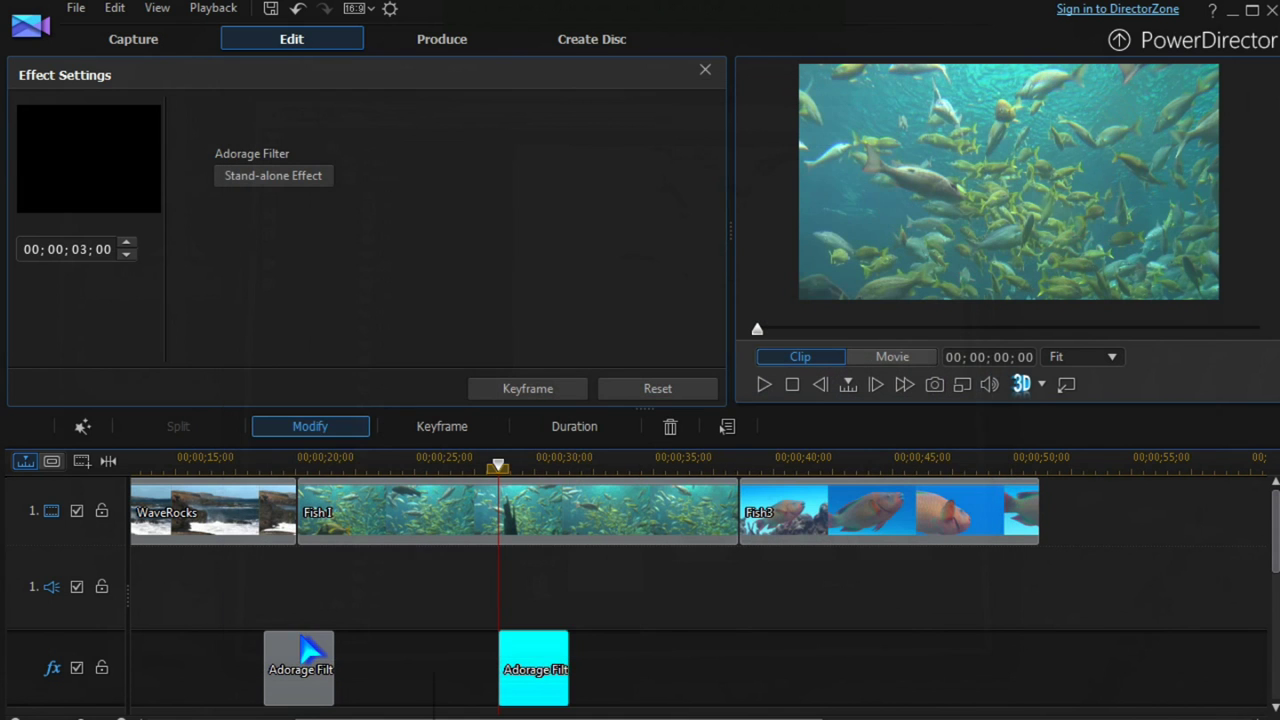
- Preview the particles effect and move its clip to start at 00;00;37;10
click(732, 686)
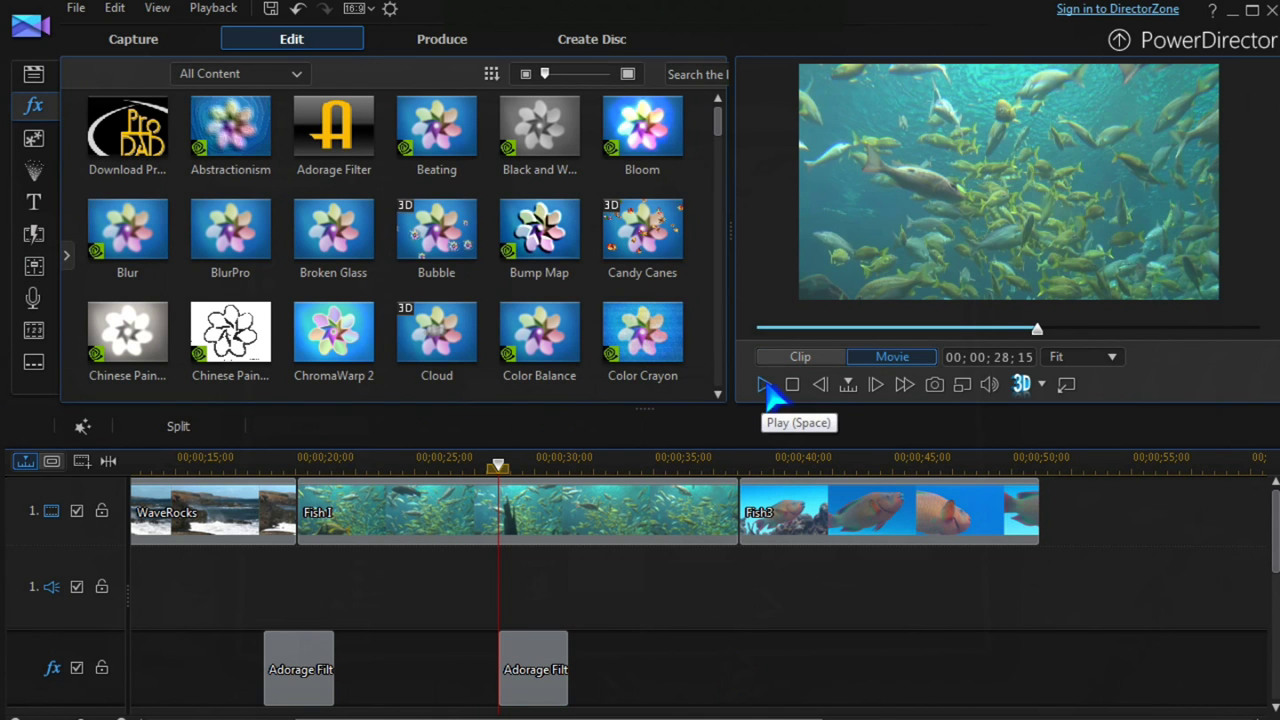
click(764, 386)
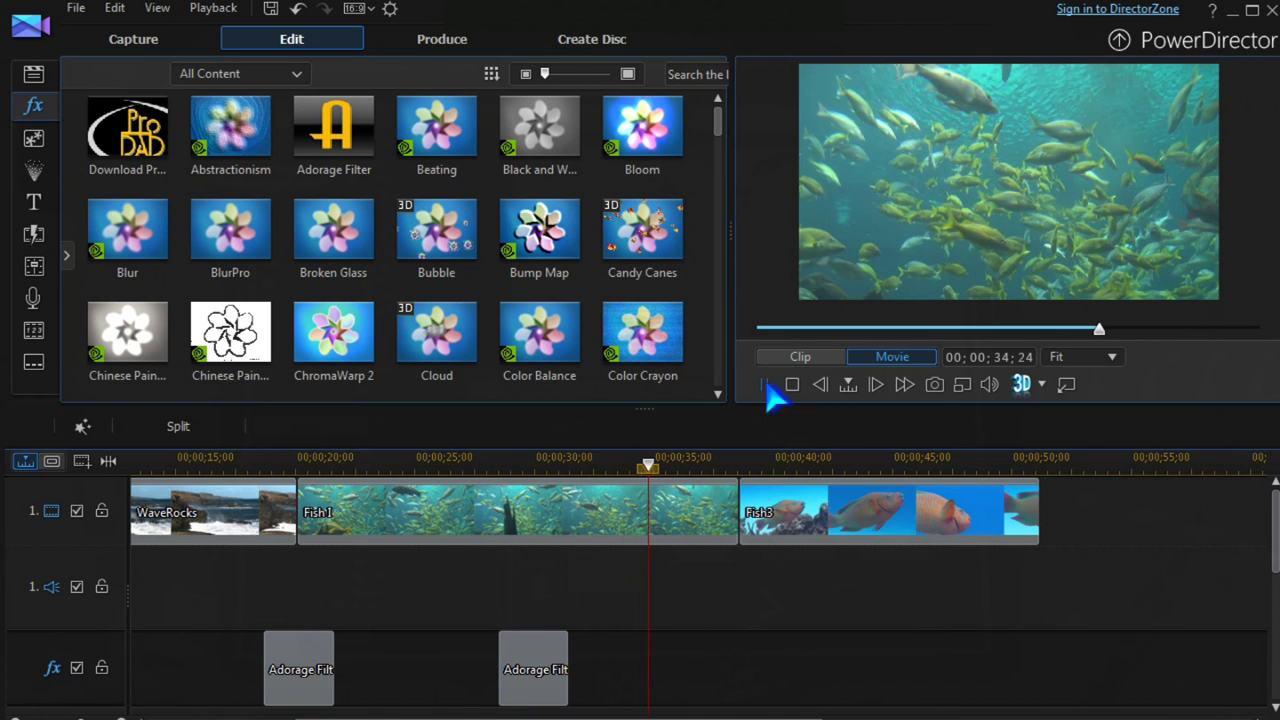
drag(556, 675, 762, 670)
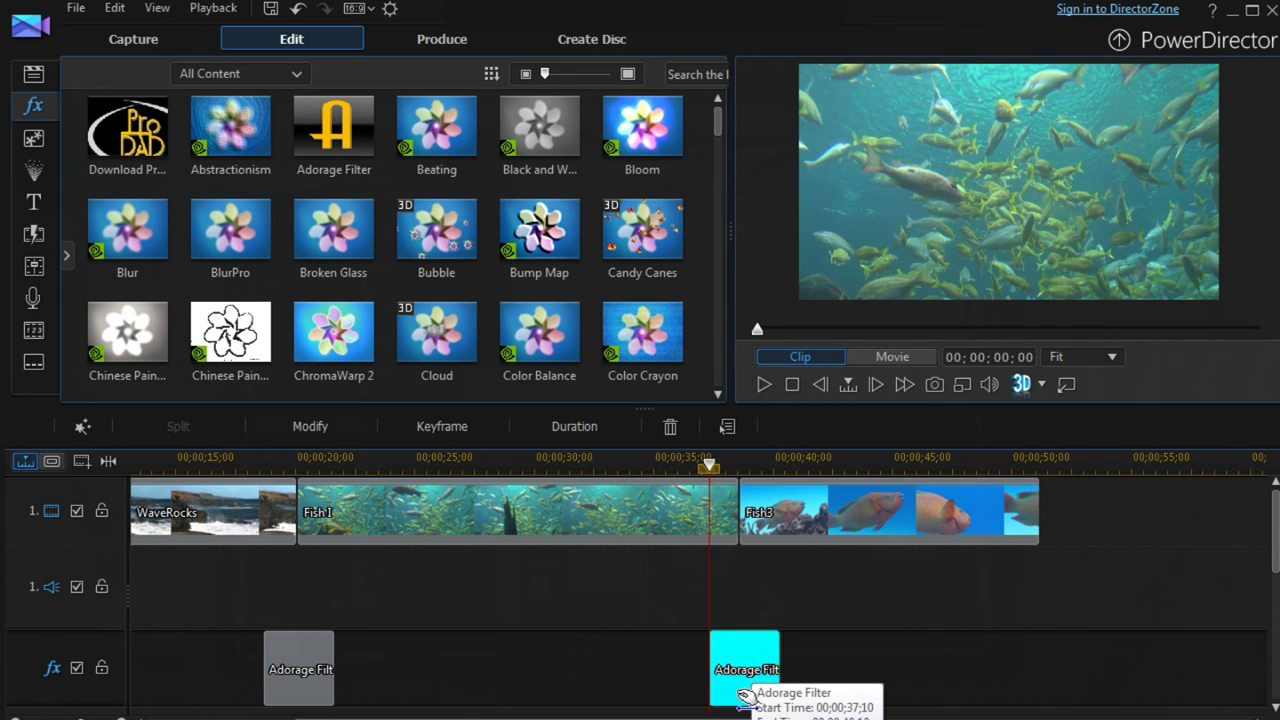
click(836, 682)
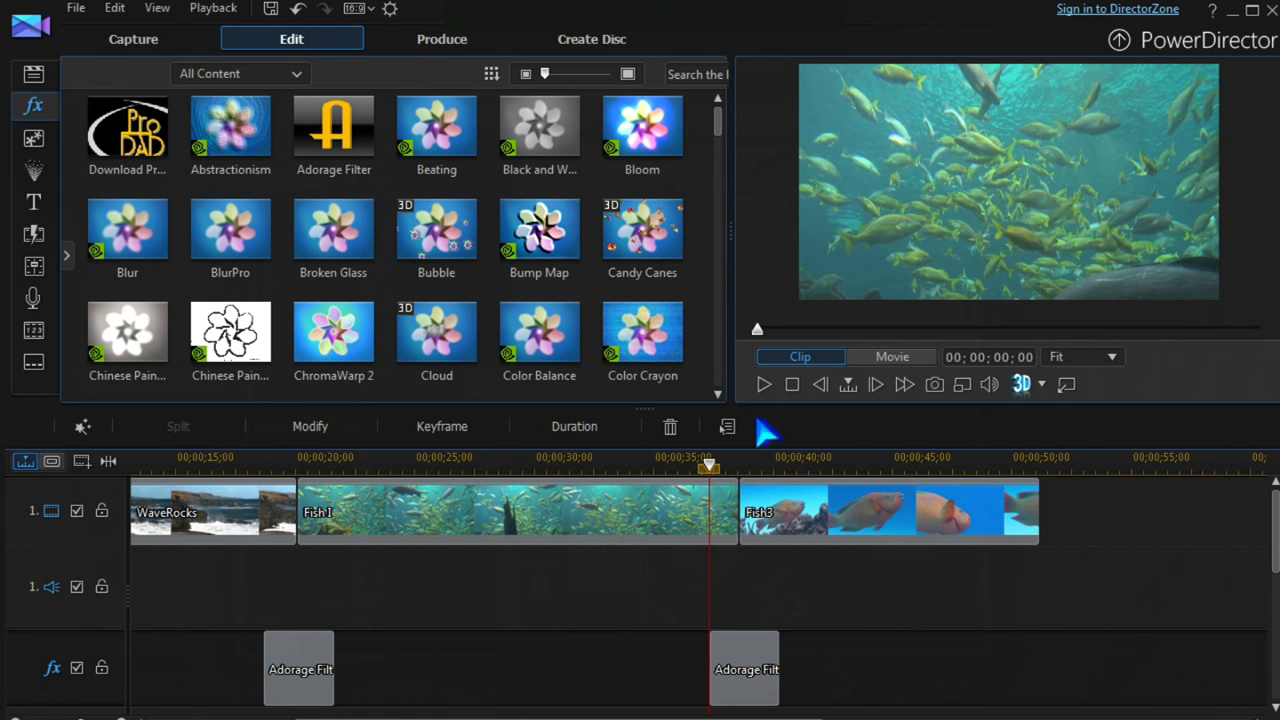
- Preview the effects, then switch to the project with MoonMist, Fireworks, Networks and FireClose clips
click(764, 387)
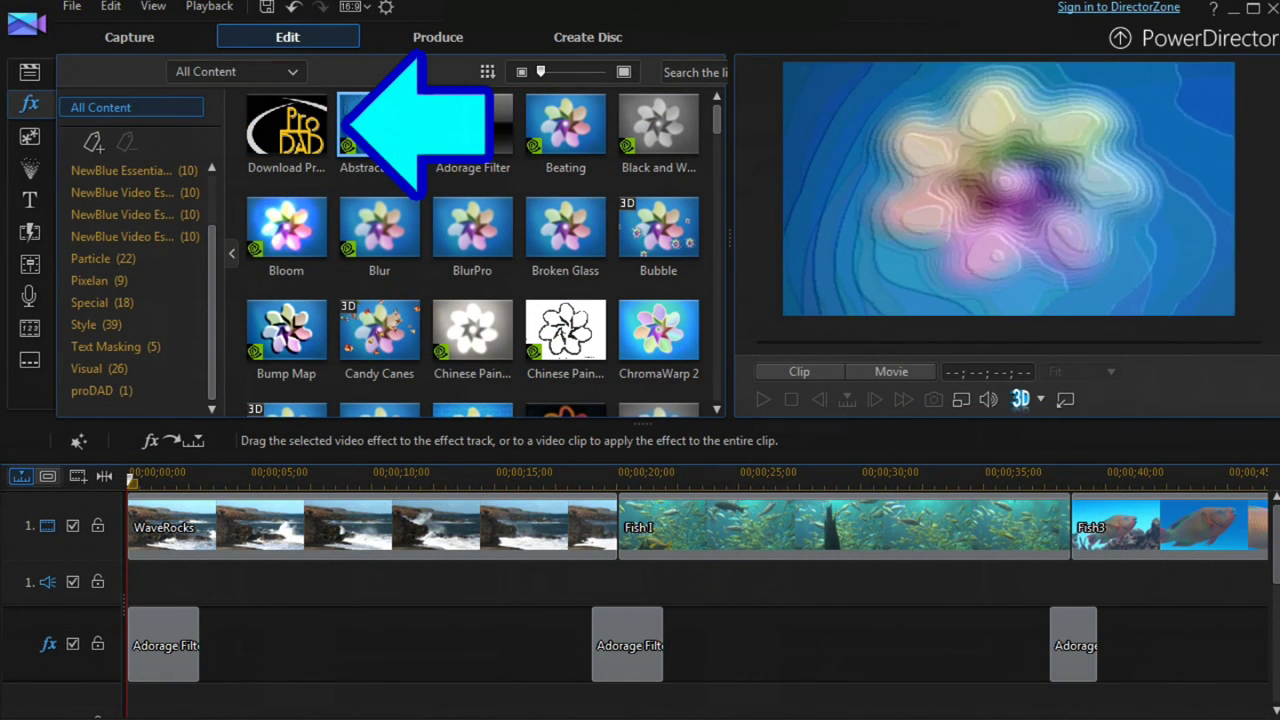
click(297, 143)
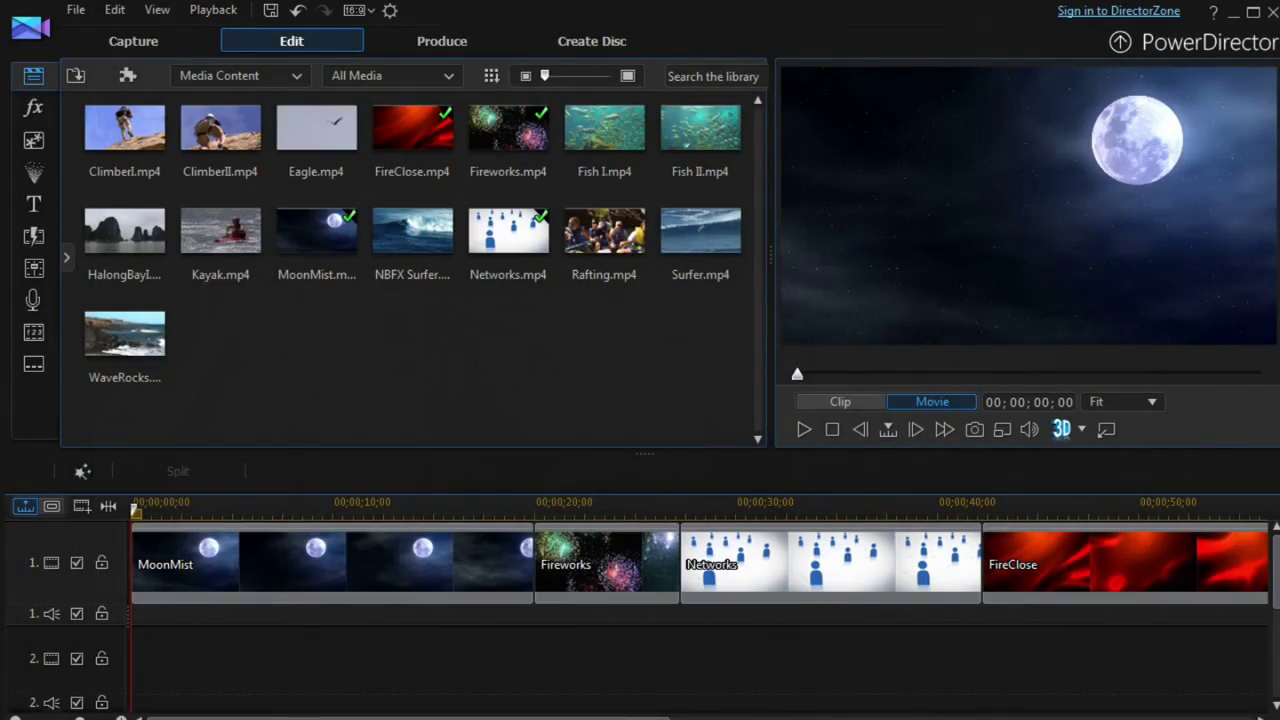
- Place a NewBlue Titler Pro 1.0 title on track 2 over MoonMist and open it for editing
click(40, 210)
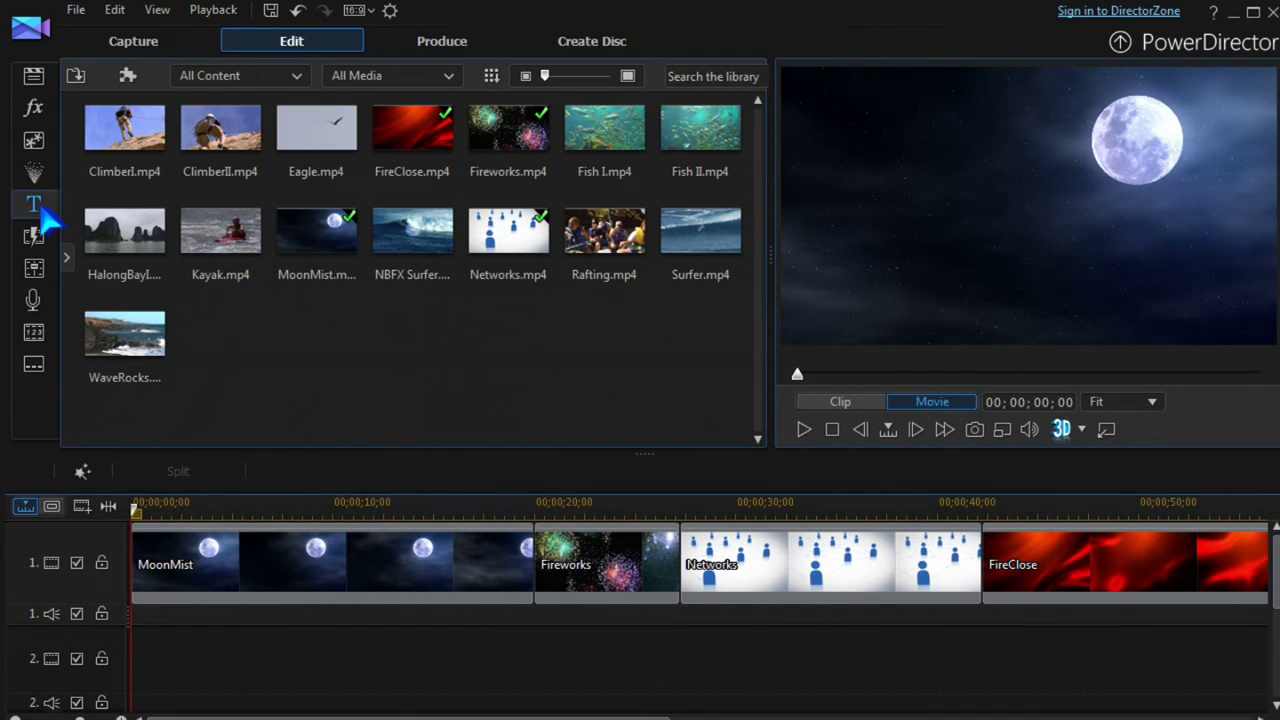
click(297, 77)
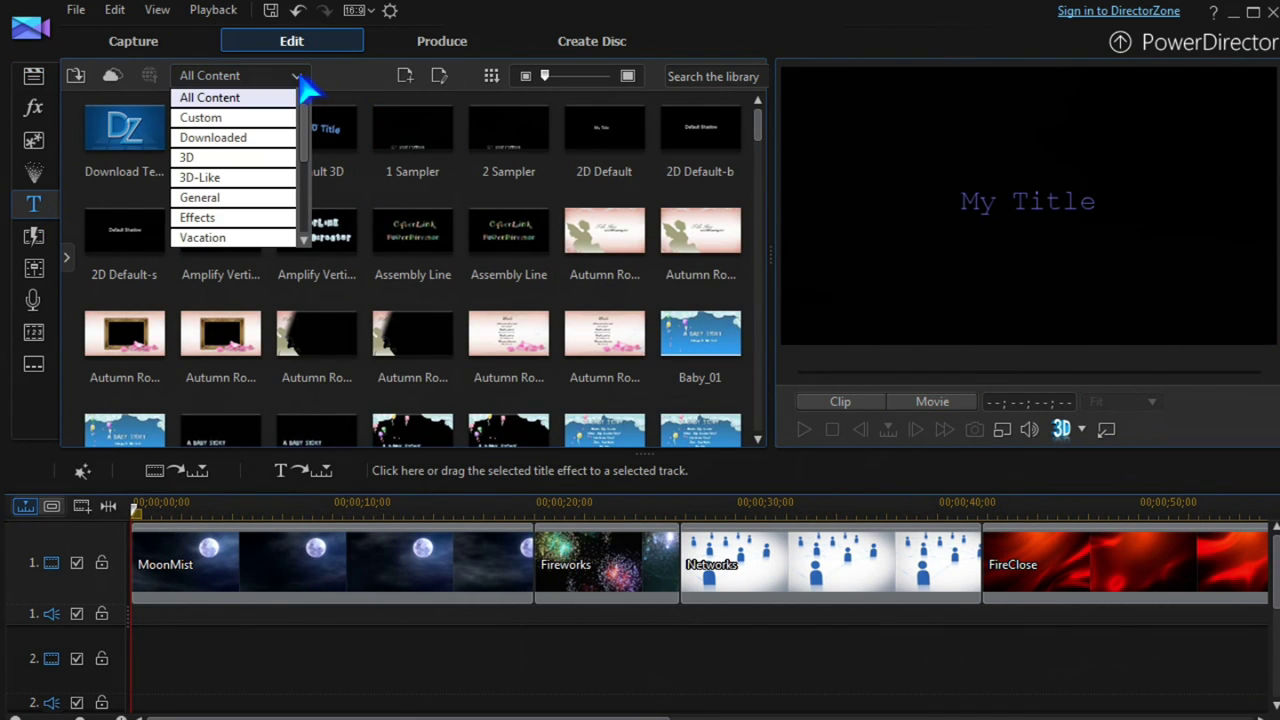
drag(302, 115, 300, 229)
click(292, 237)
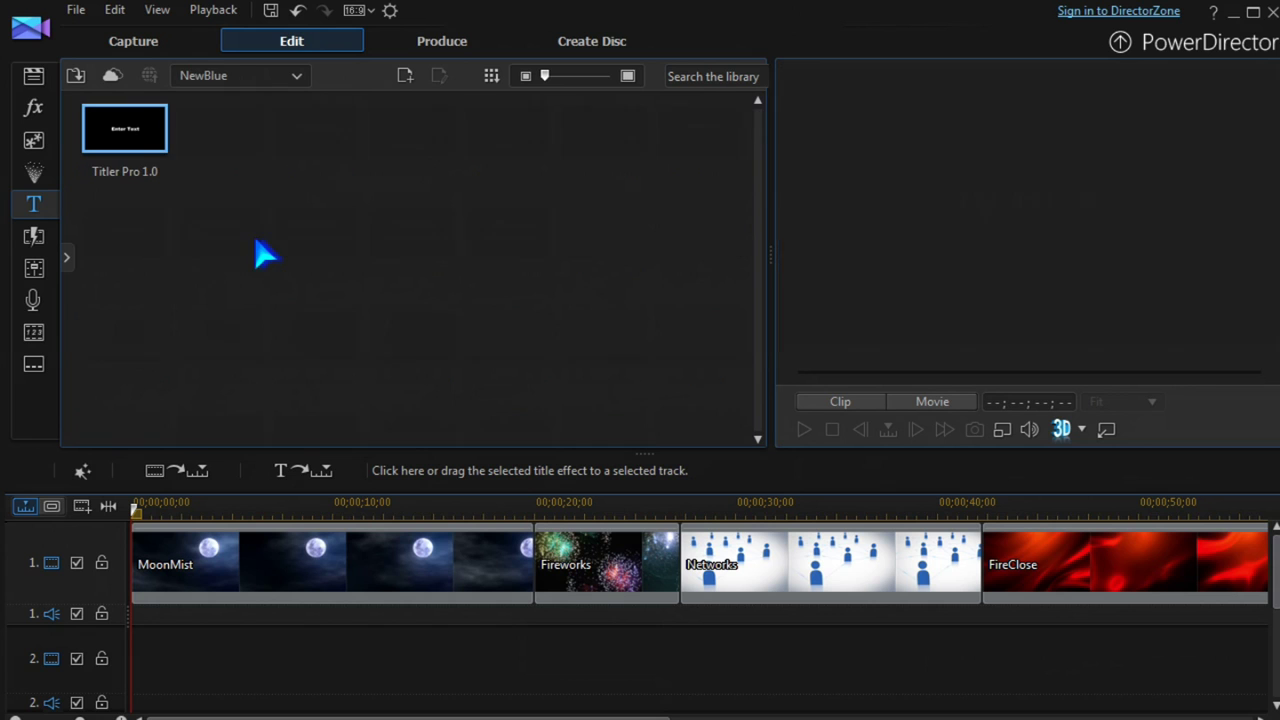
drag(112, 148, 116, 672)
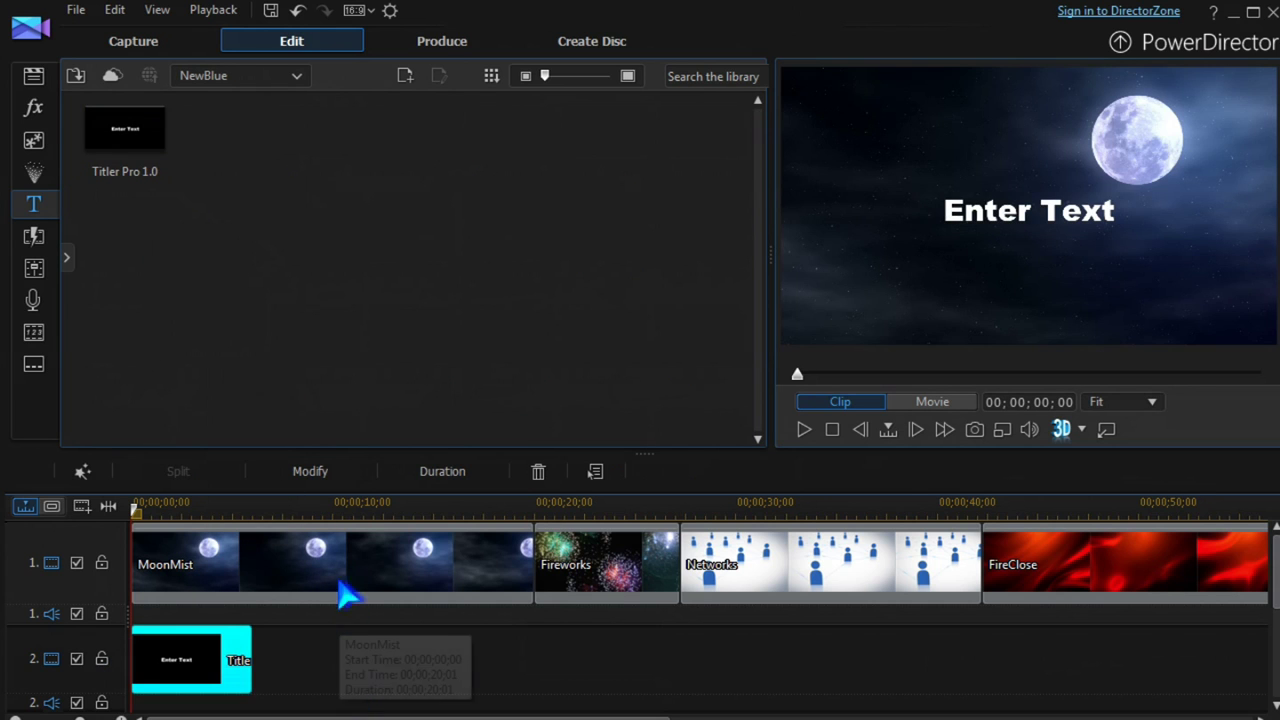
click(310, 471)
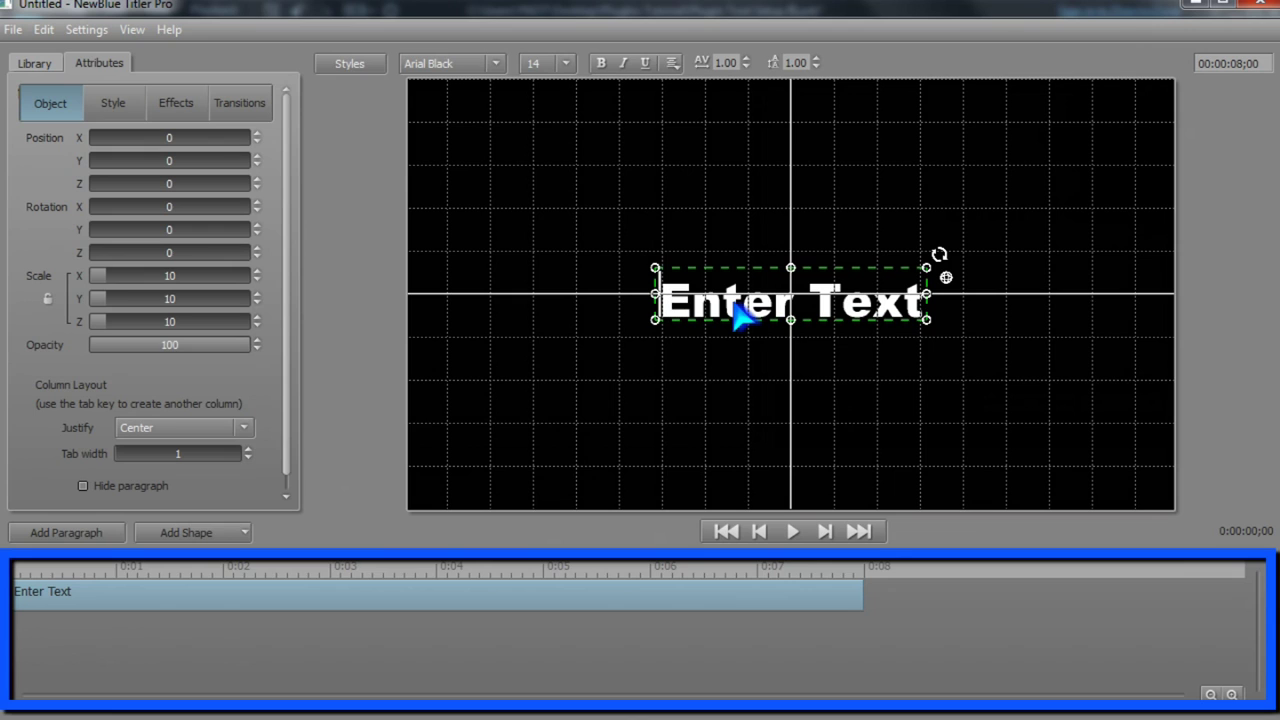
- Replace the Enter Text placeholder with 'Misty Moon' and select all the title text
double_click(738, 314)
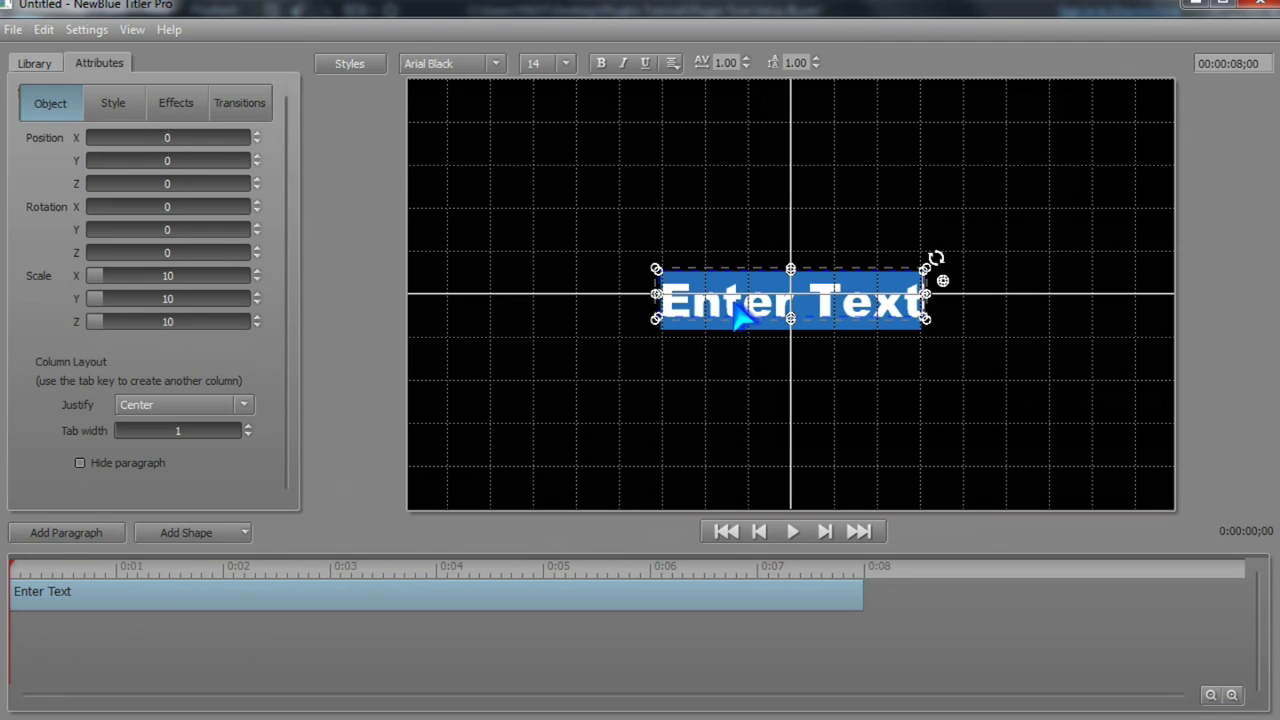
text(M)
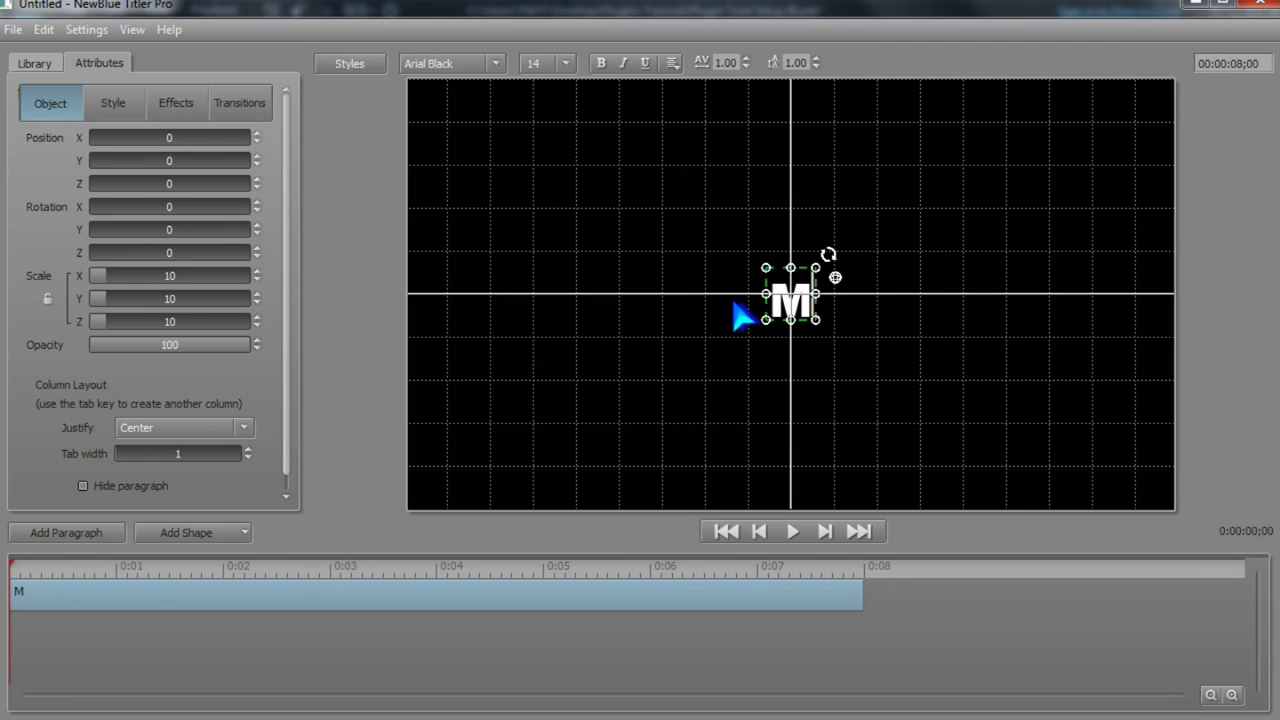
text(isty Moon)
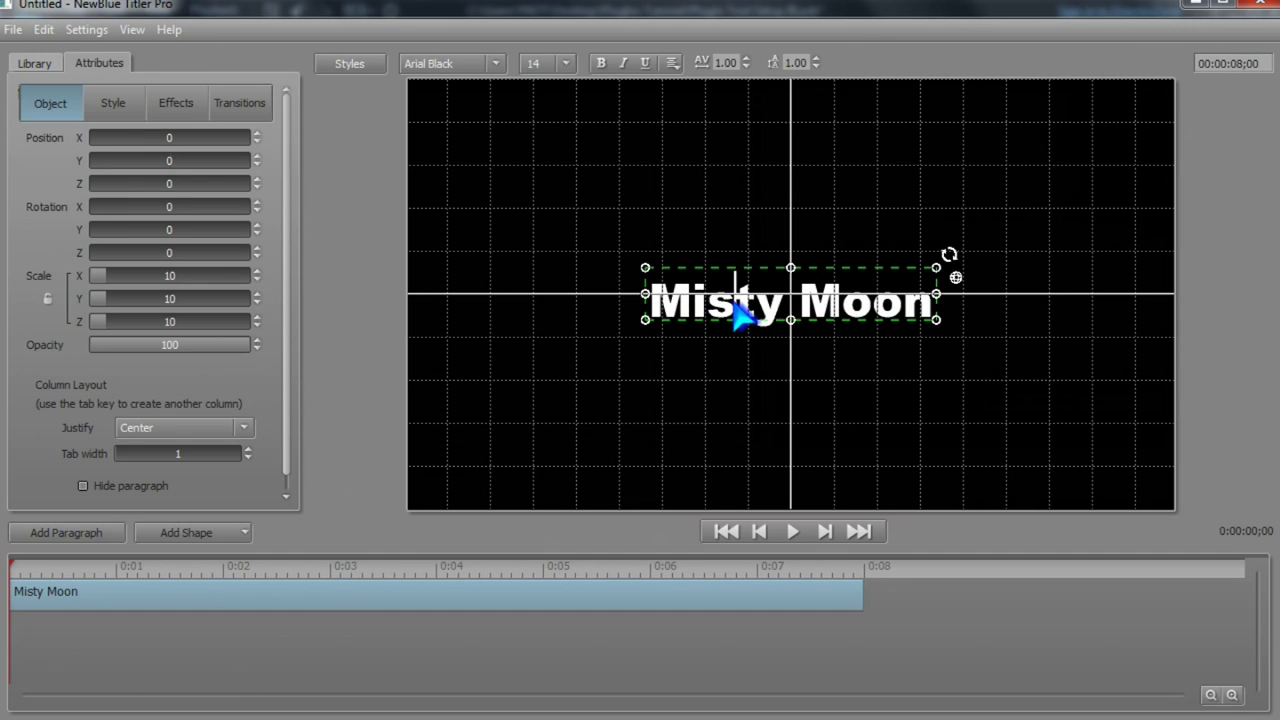
key(ctrl+a)
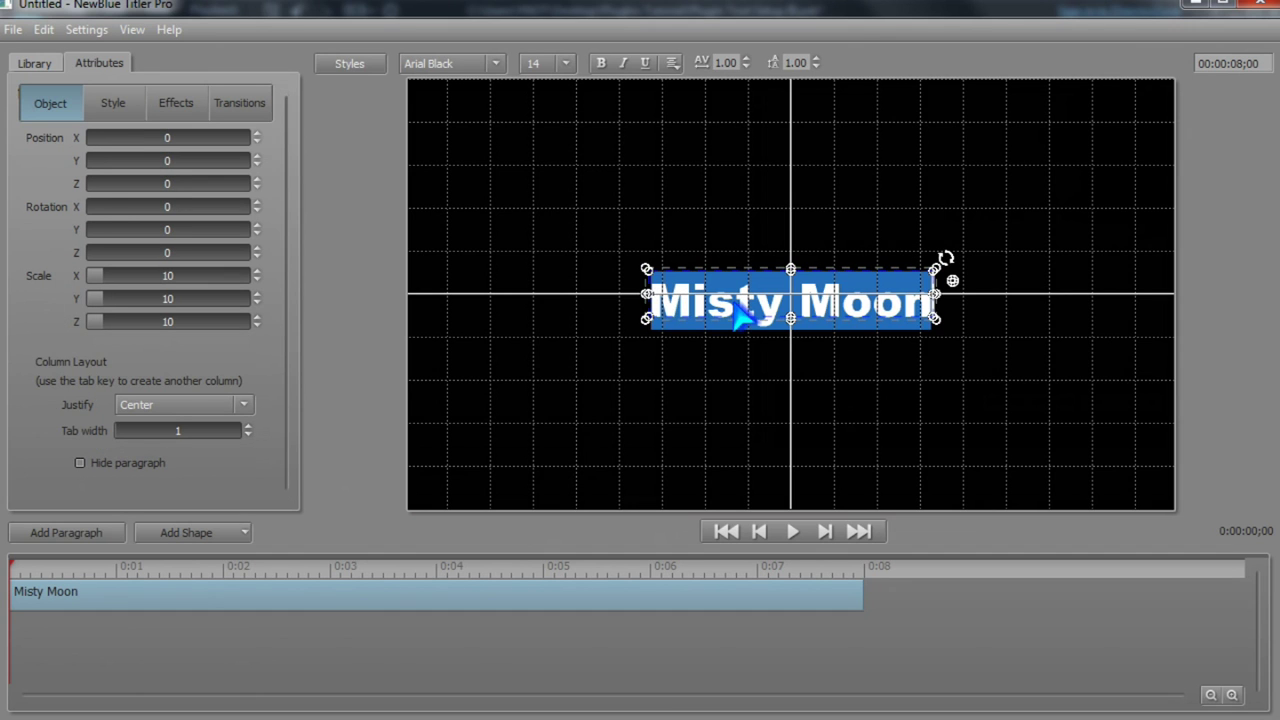
- Make the Misty Moon text Segoe Script, size 18, bold
click(500, 65)
scroll(531, 200, down, 15)
click(482, 300)
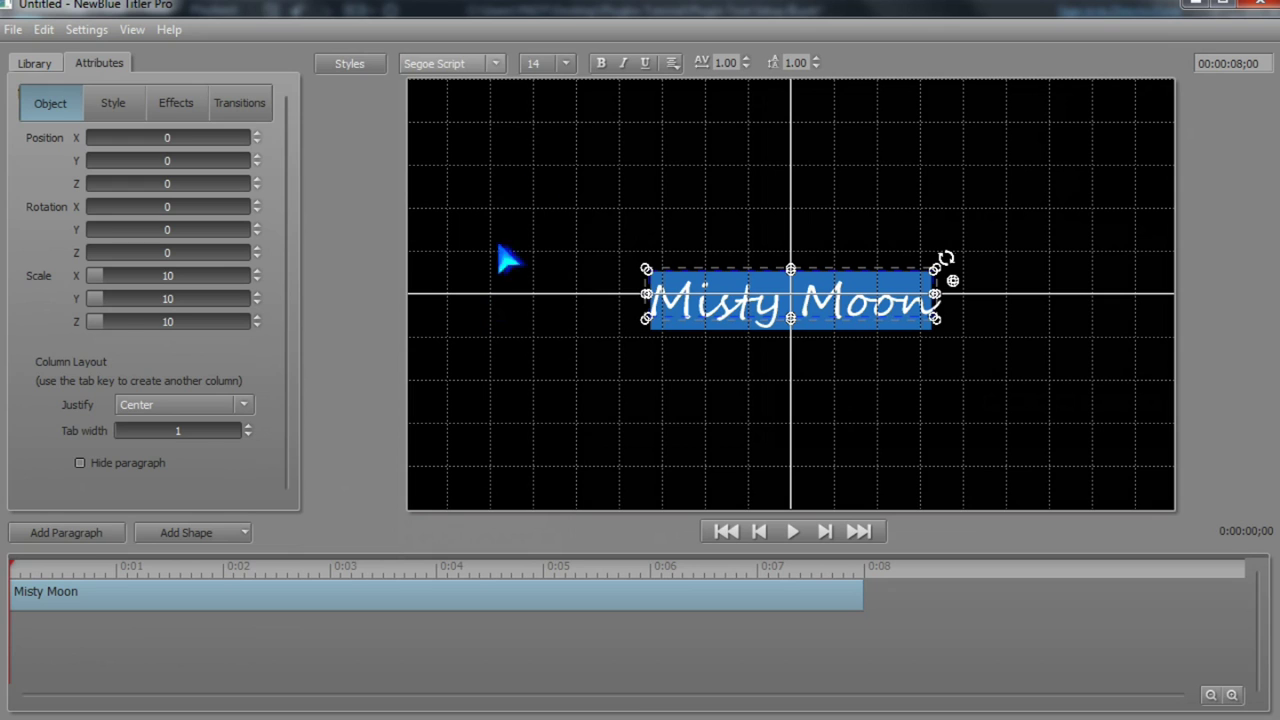
click(566, 64)
click(530, 200)
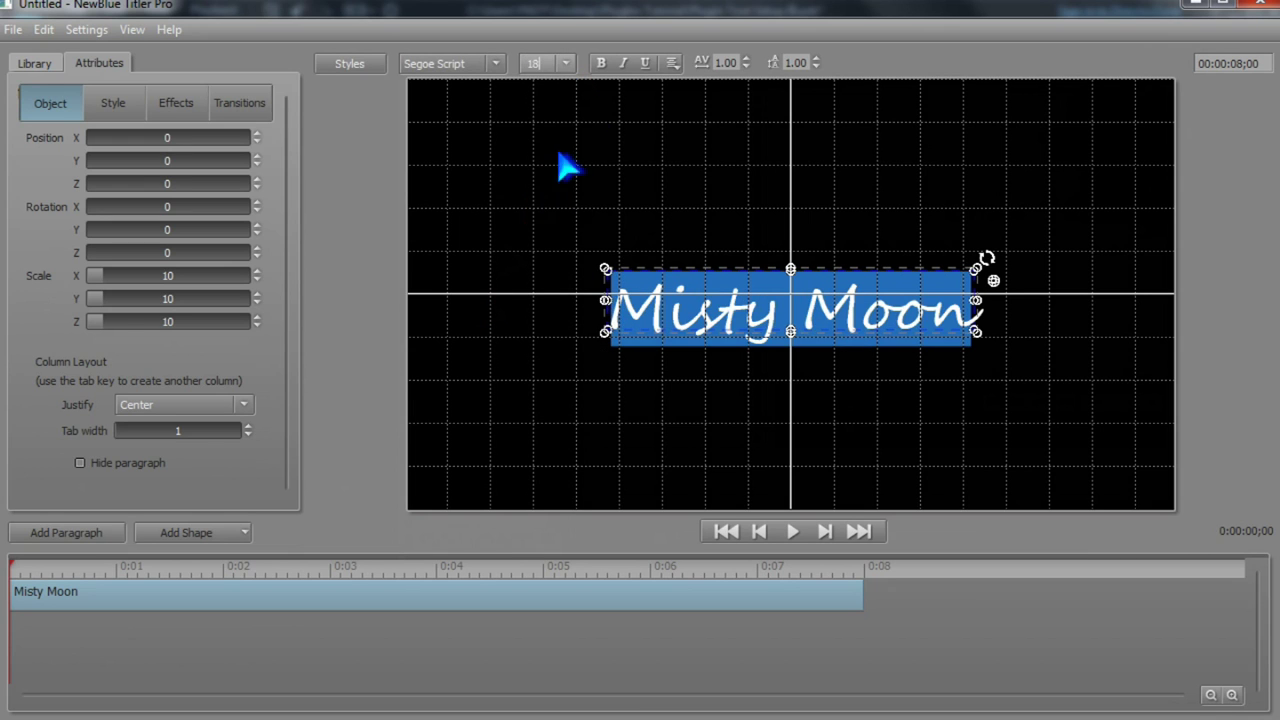
click(601, 63)
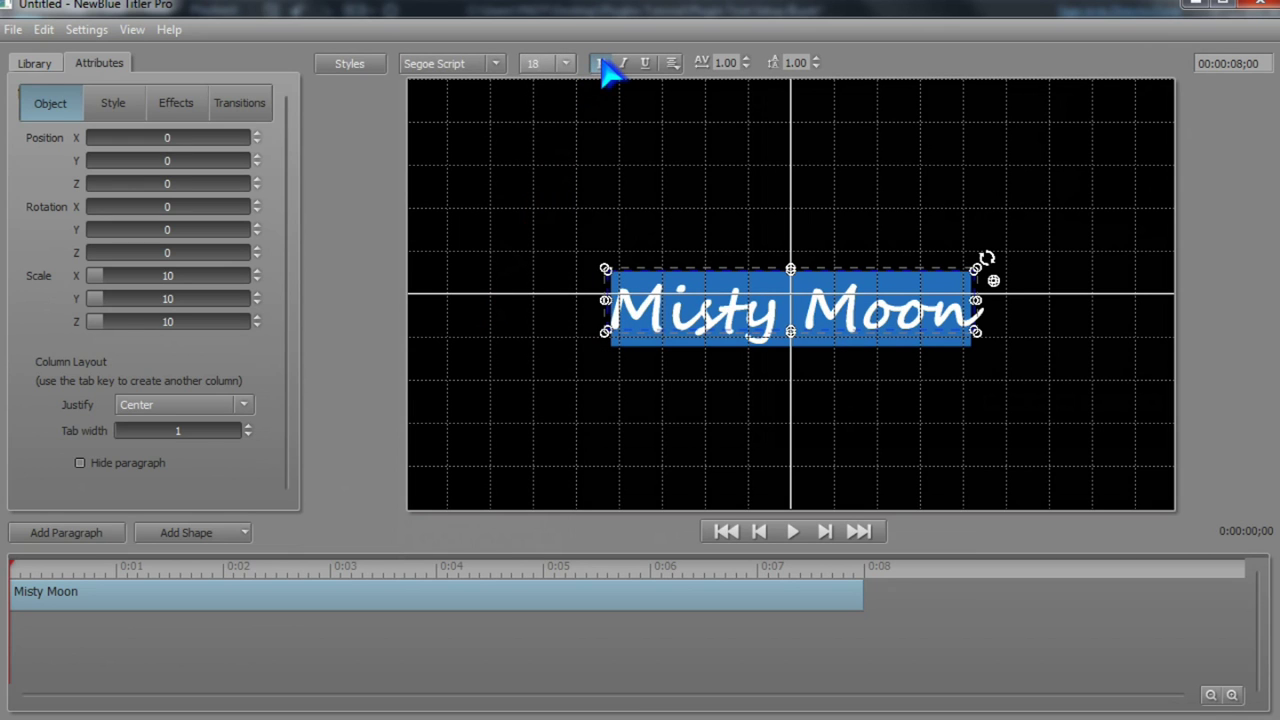
- Widen the letter spacing to 1.10, then settle it at 1.05
click(745, 59)
click(745, 59)
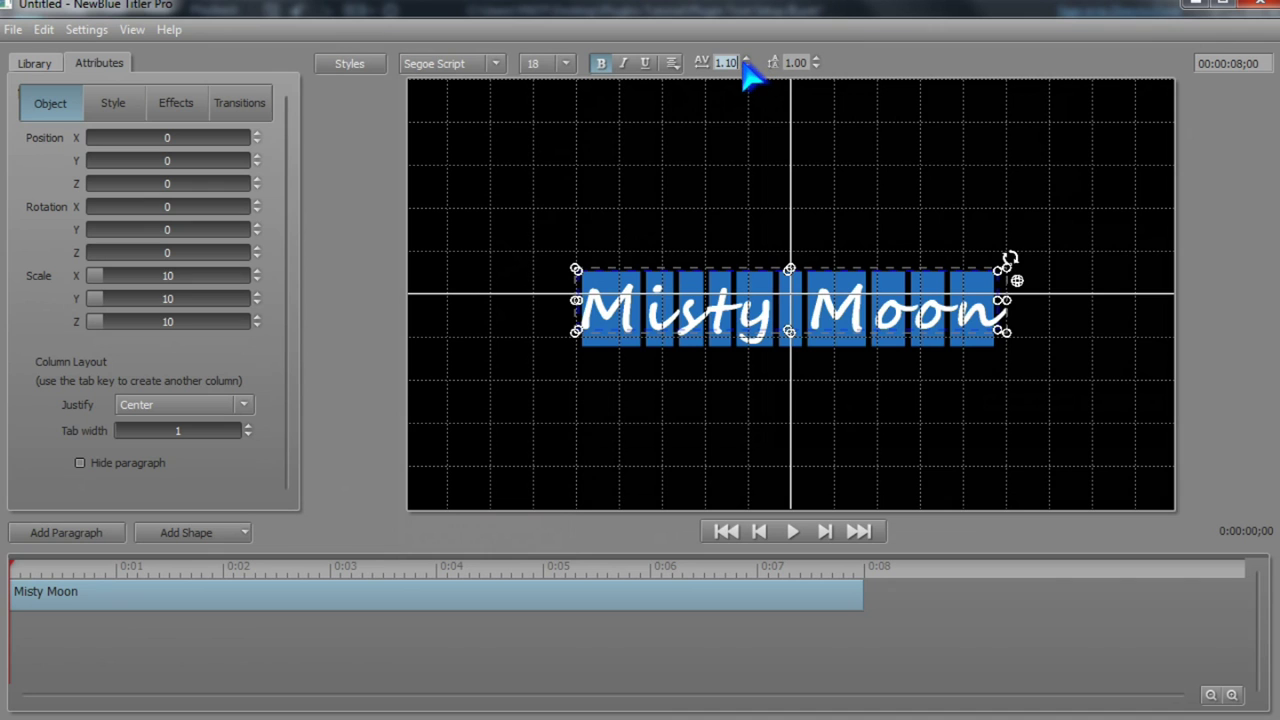
click(745, 66)
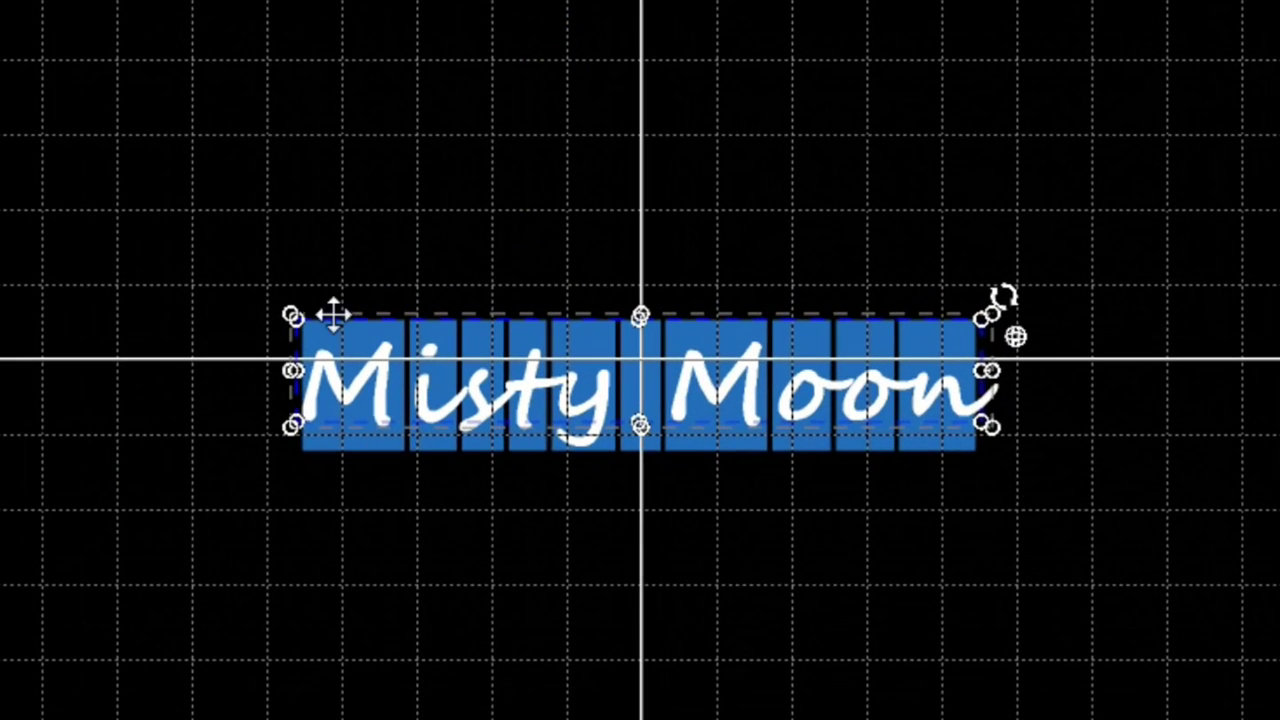
- Enlarge and heighten the Misty Moon text, tilt it to Z rotation 7.6, and move it lower left
drag(292, 312, 205, 260)
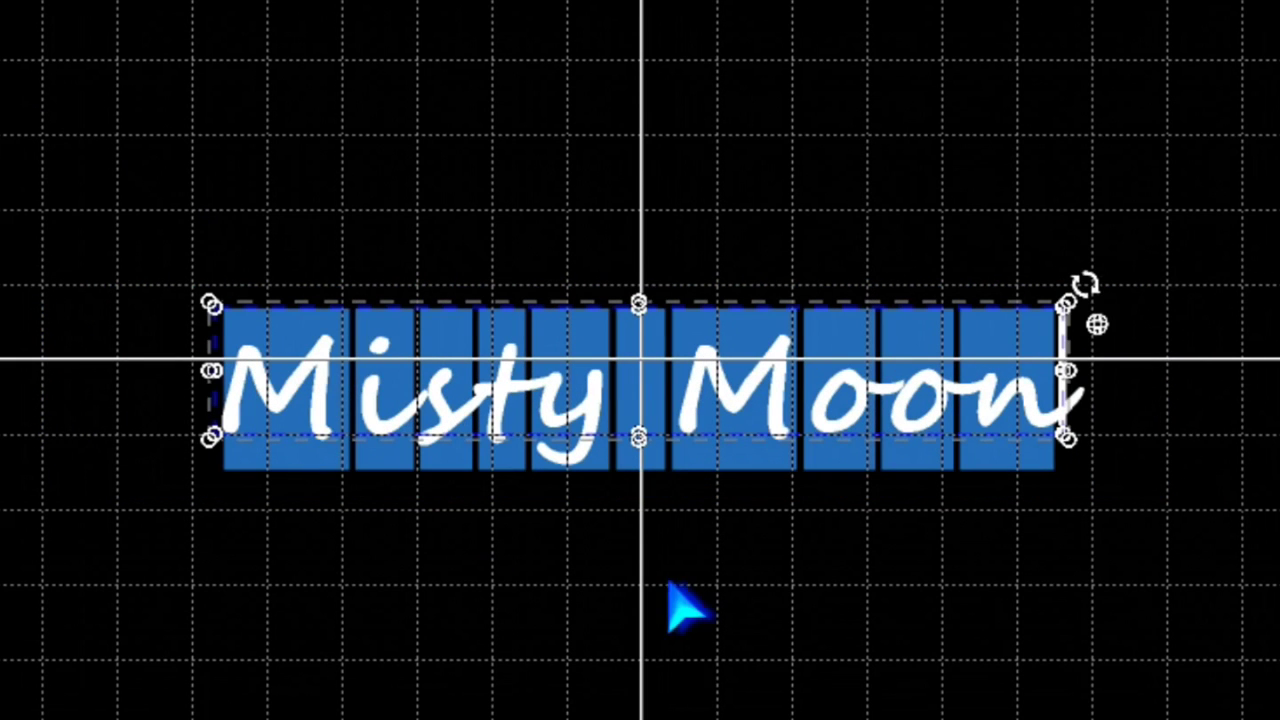
mouse_move(639, 452)
mouse_down()
mouse_move(640, 466)
mouse_move(640, 430)
mouse_move(640, 443)
mouse_up()
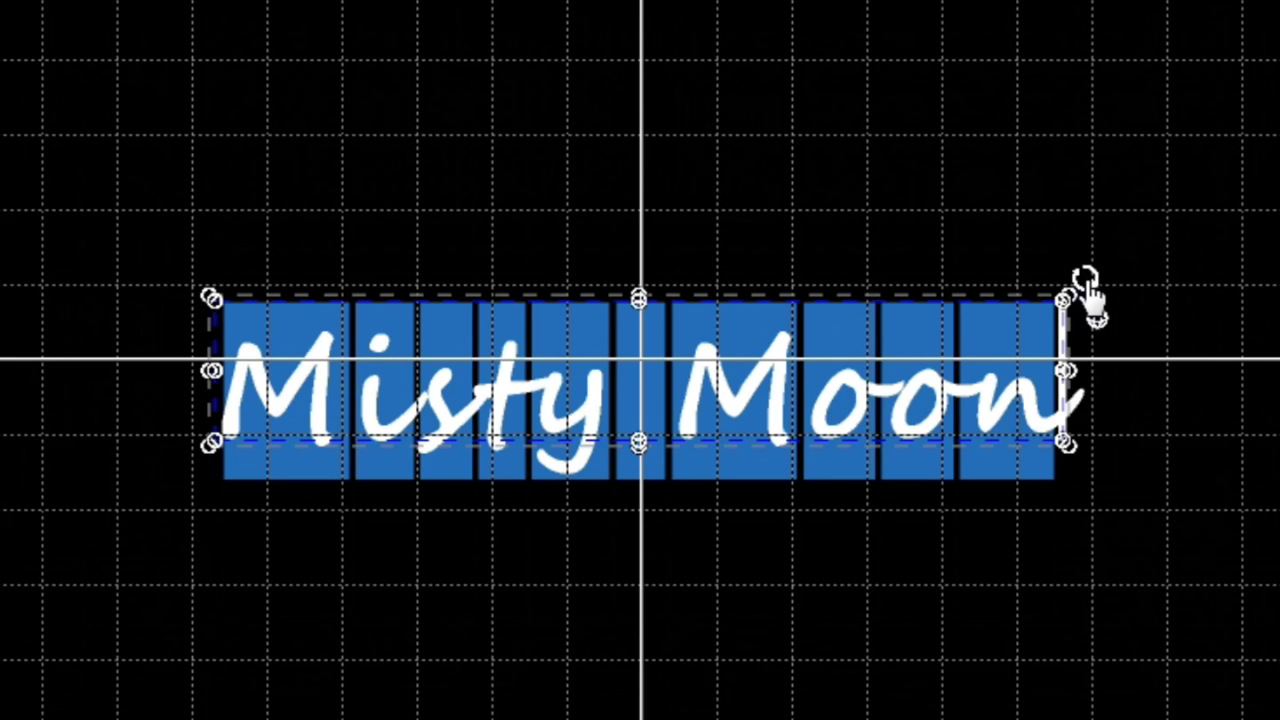
drag(1088, 292, 1040, 246)
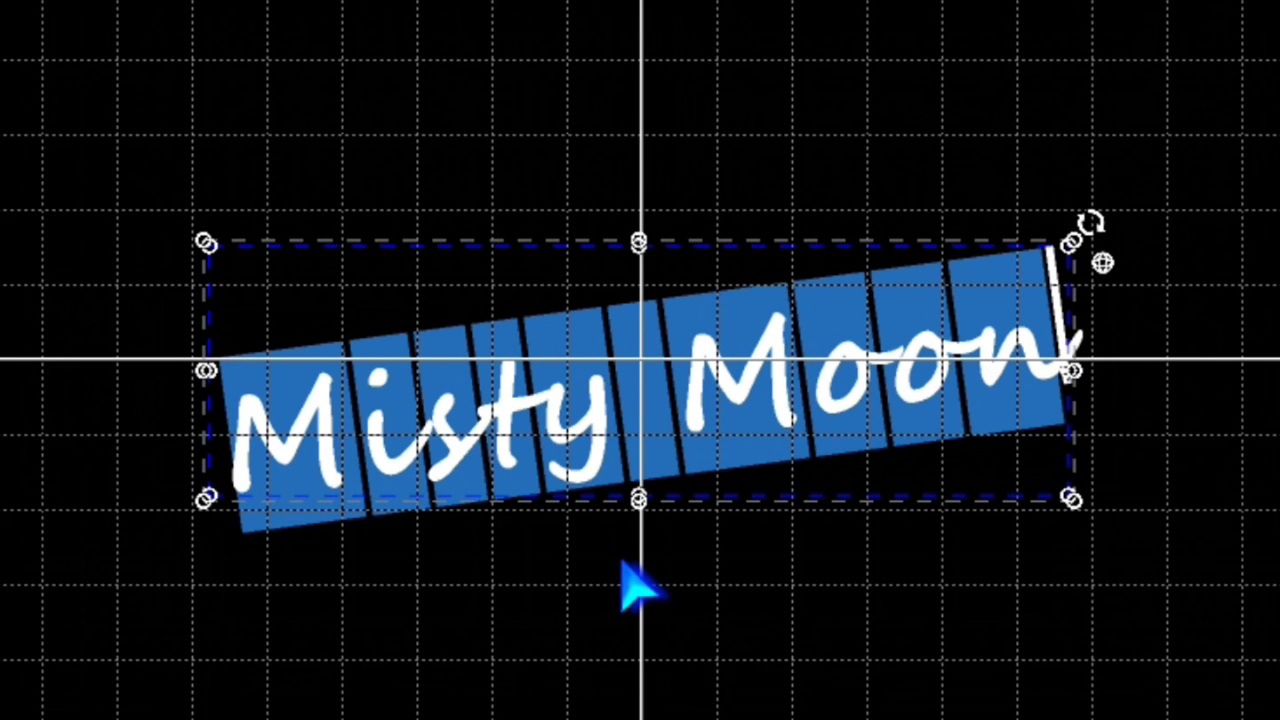
click(636, 590)
click(600, 349)
drag(586, 246, 494, 371)
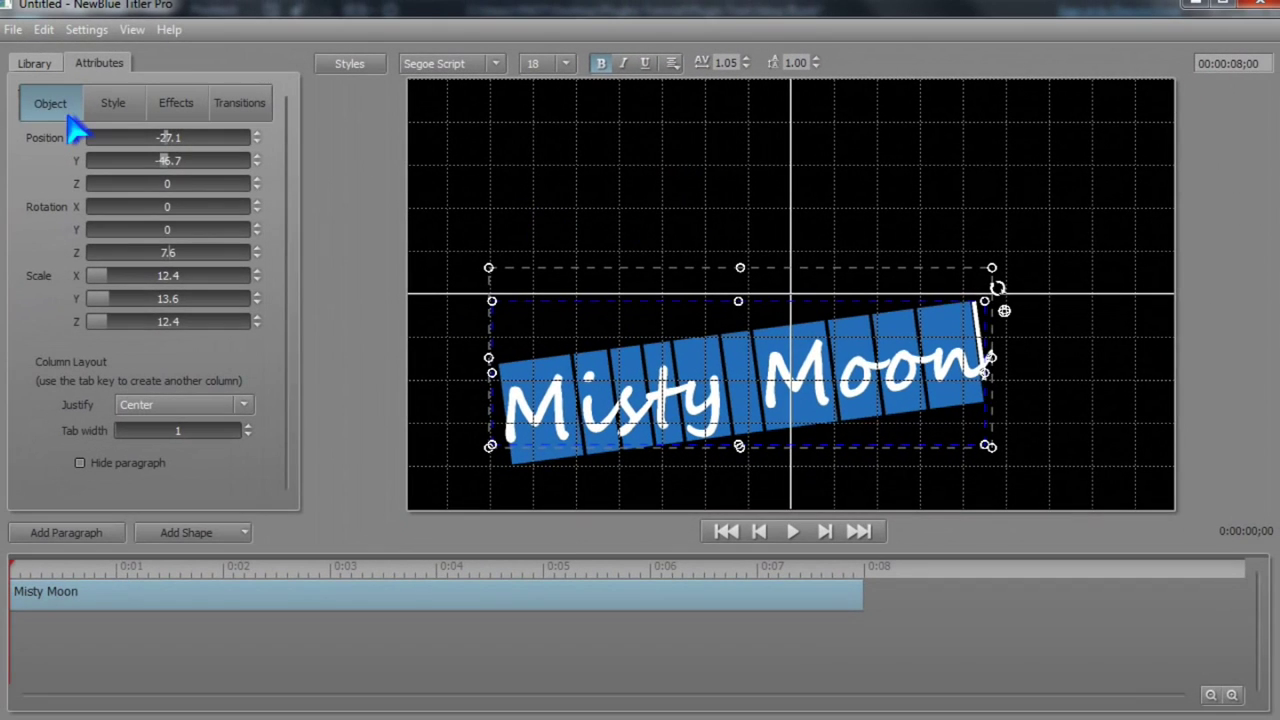
- Recentre the title via Position X/Y, with Rotation X -2.2 and Scale X 14.8
drag(170, 152, 170, 165)
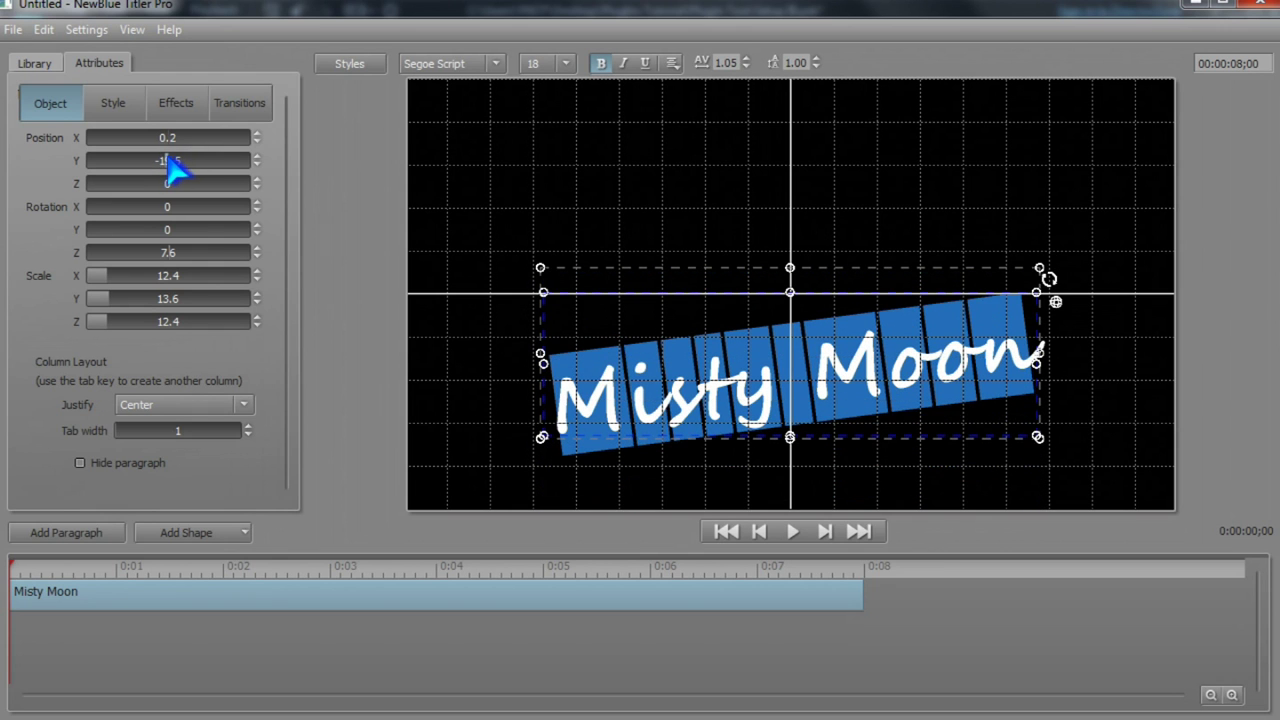
mouse_move(108, 213)
mouse_down()
mouse_move(131, 210)
mouse_move(114, 213)
mouse_up()
drag(105, 281, 114, 305)
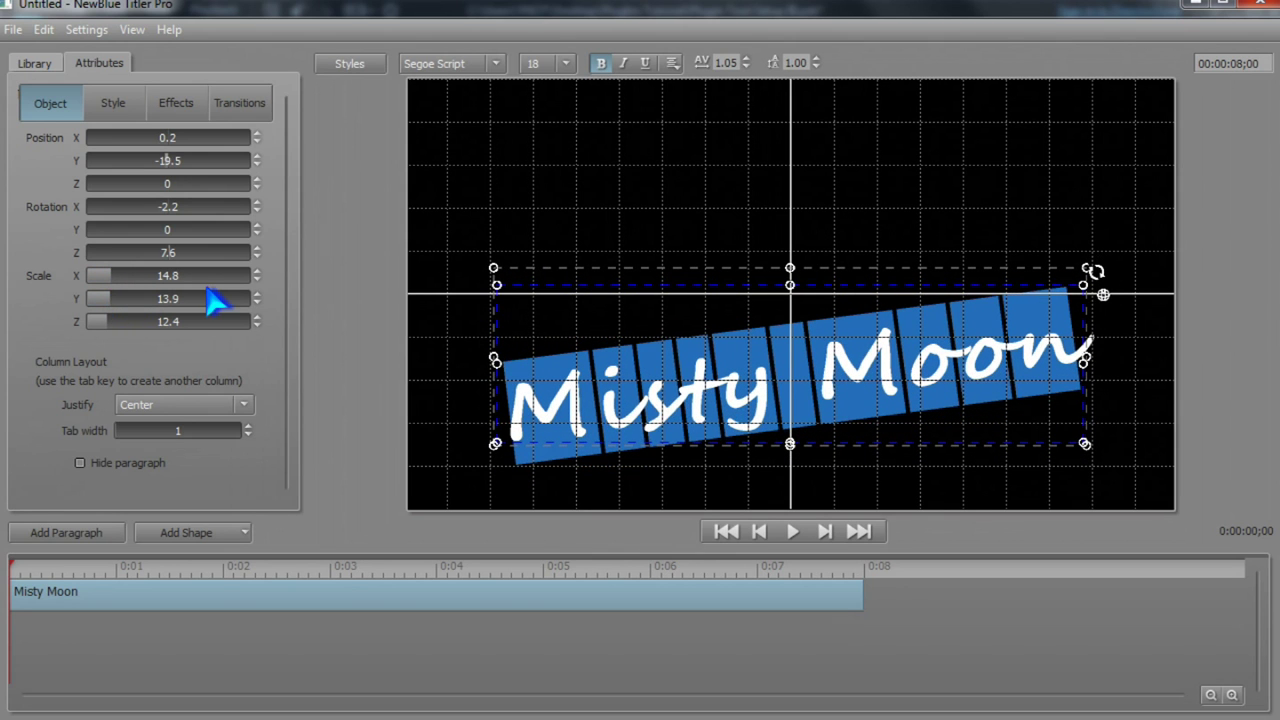
click(114, 104)
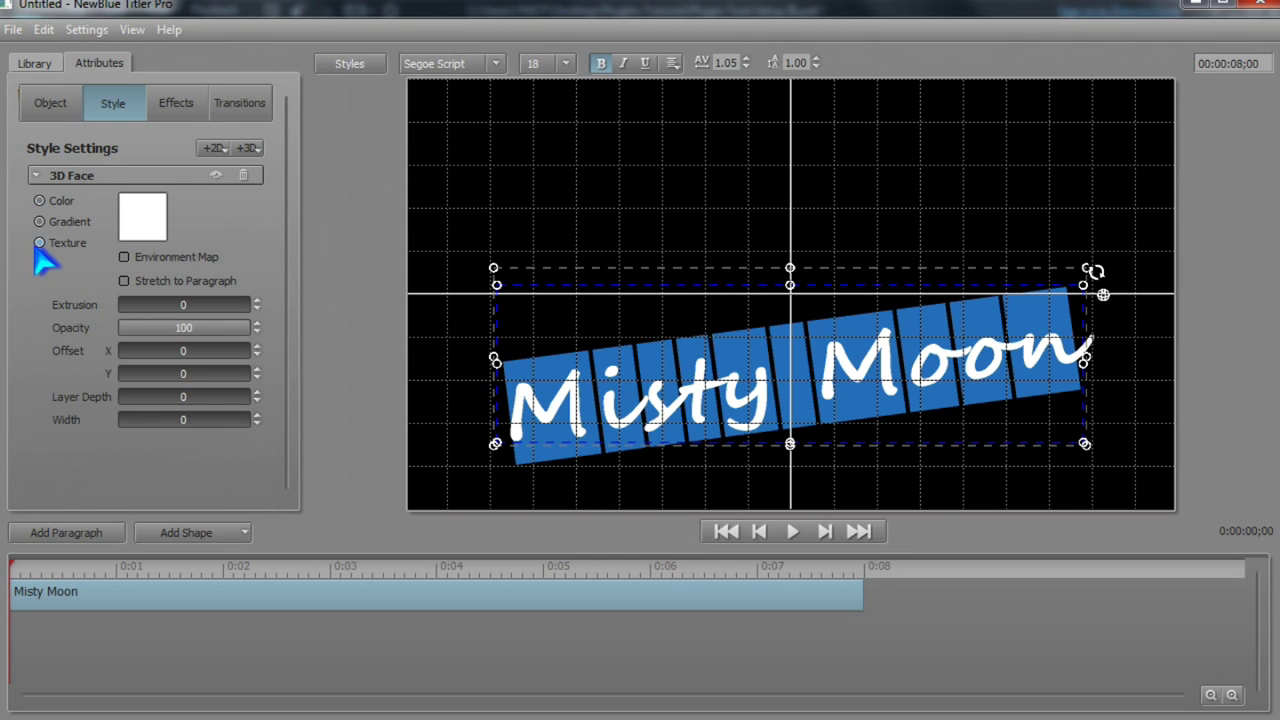
- Fill the Misty Moon letter face with the blue_bokeh image texture
click(135, 230)
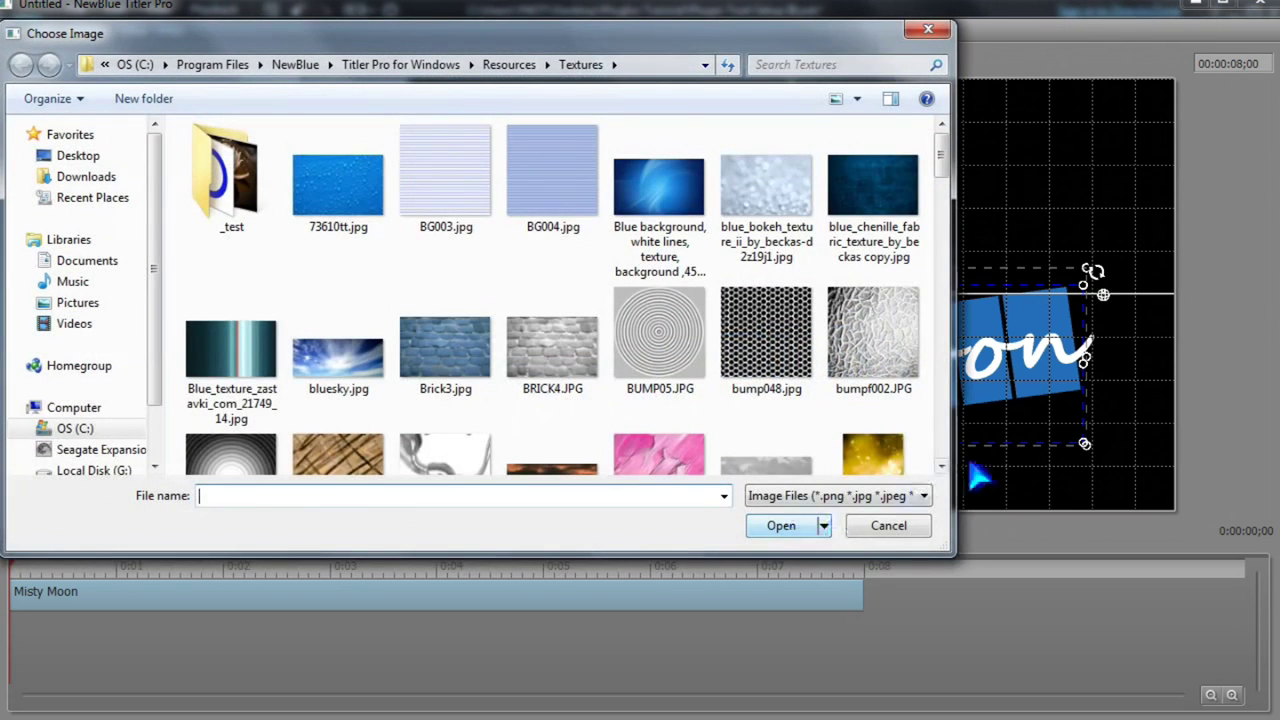
click(785, 210)
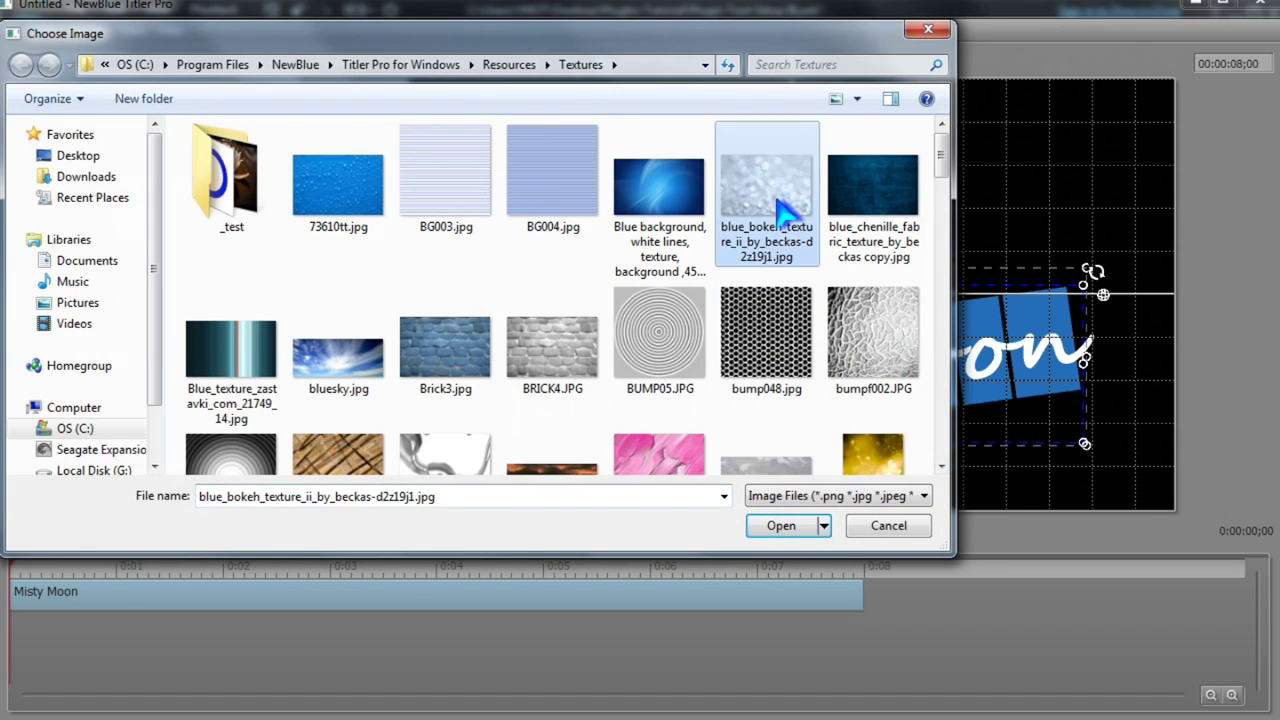
click(795, 527)
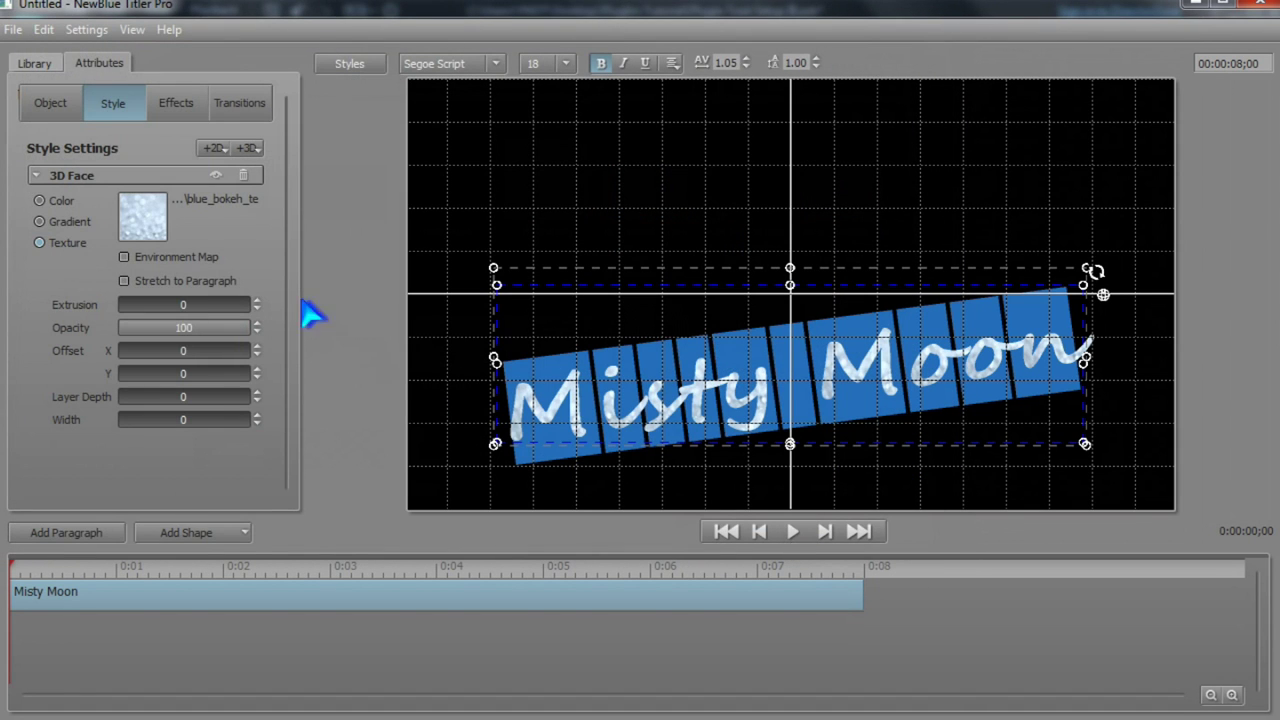
- Add a black 2D Shadow layer to the text with Offset Y -4.3
click(217, 148)
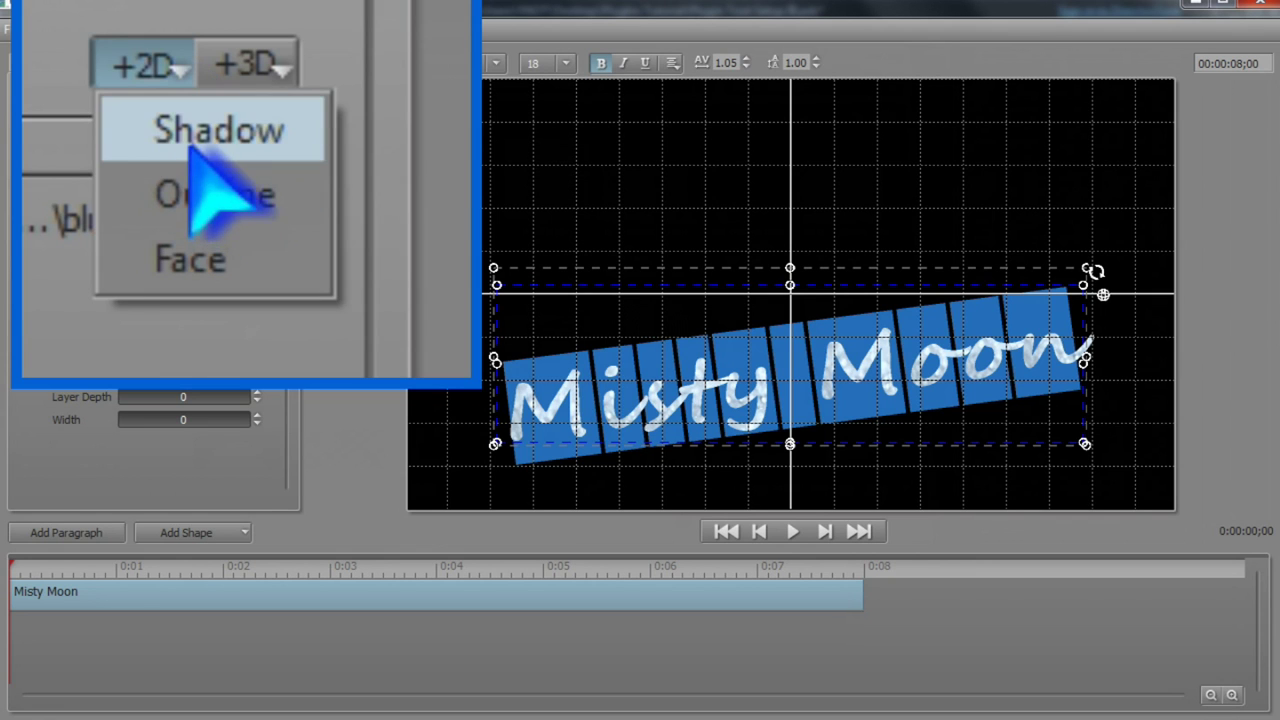
click(232, 169)
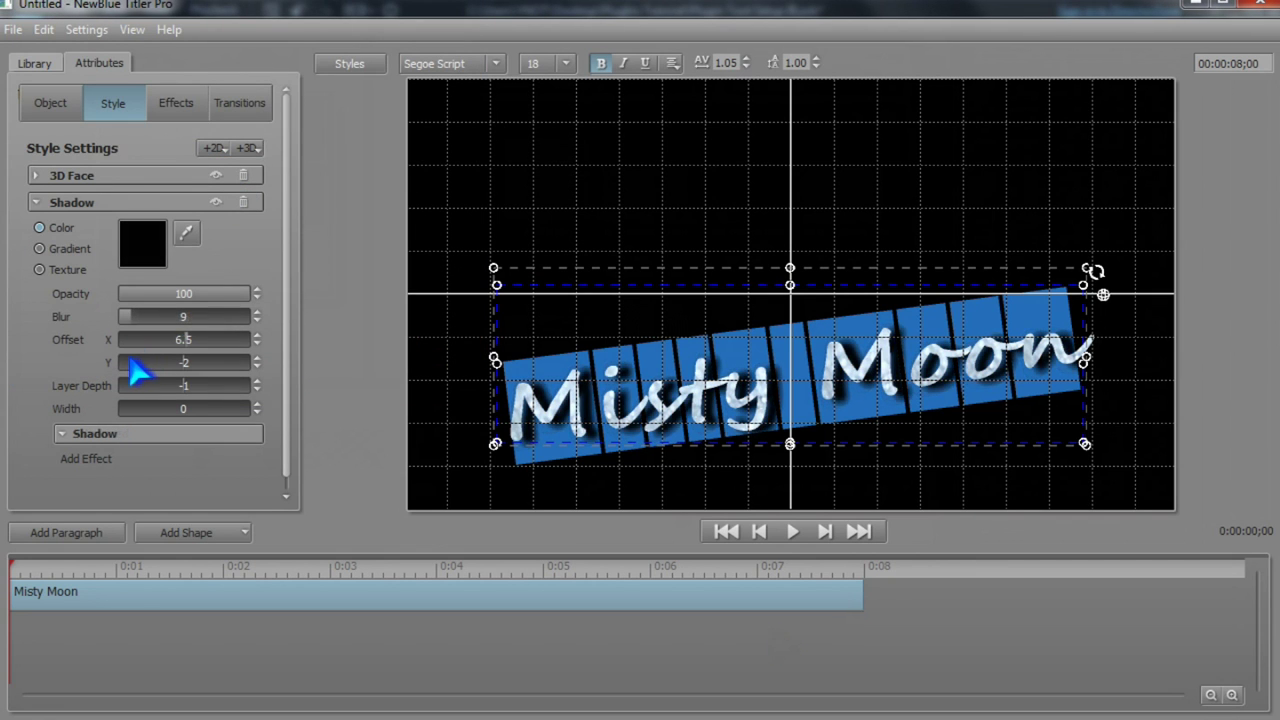
drag(132, 366, 126, 367)
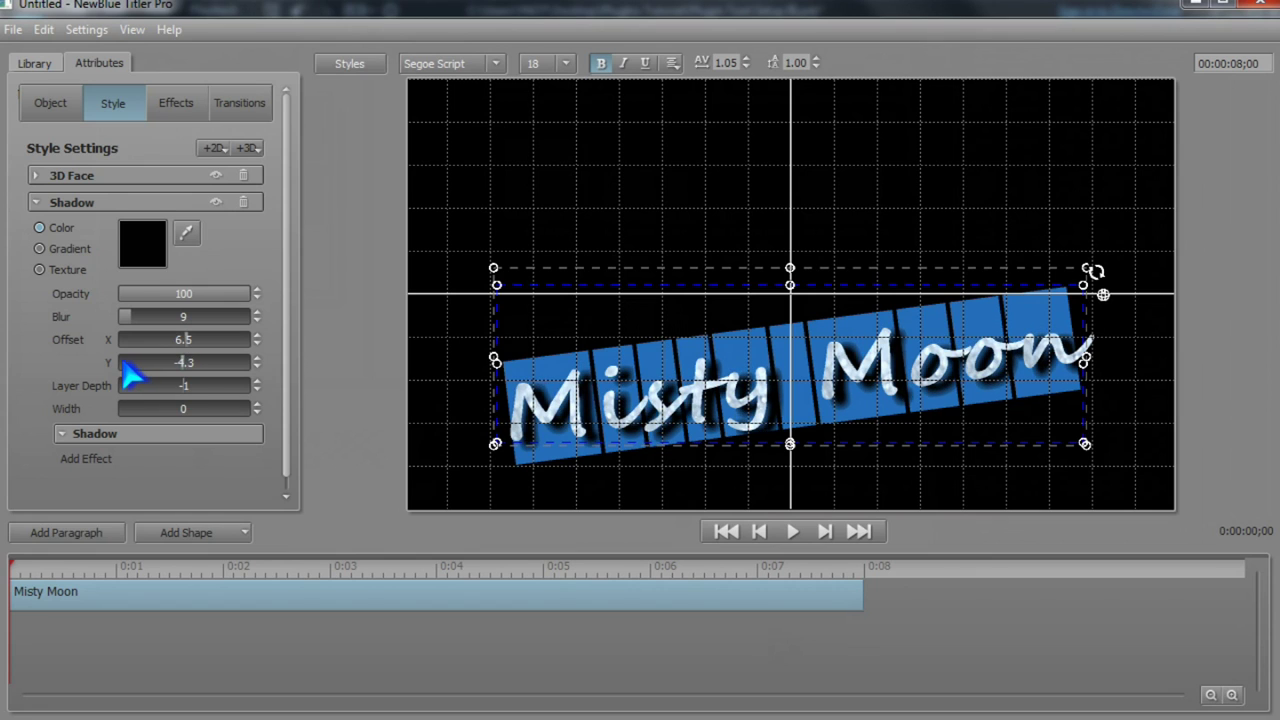
- Add the Starter Pack Dream Glow effect (Soft Glow, blur 46, glow 45) beside Pan
click(168, 109)
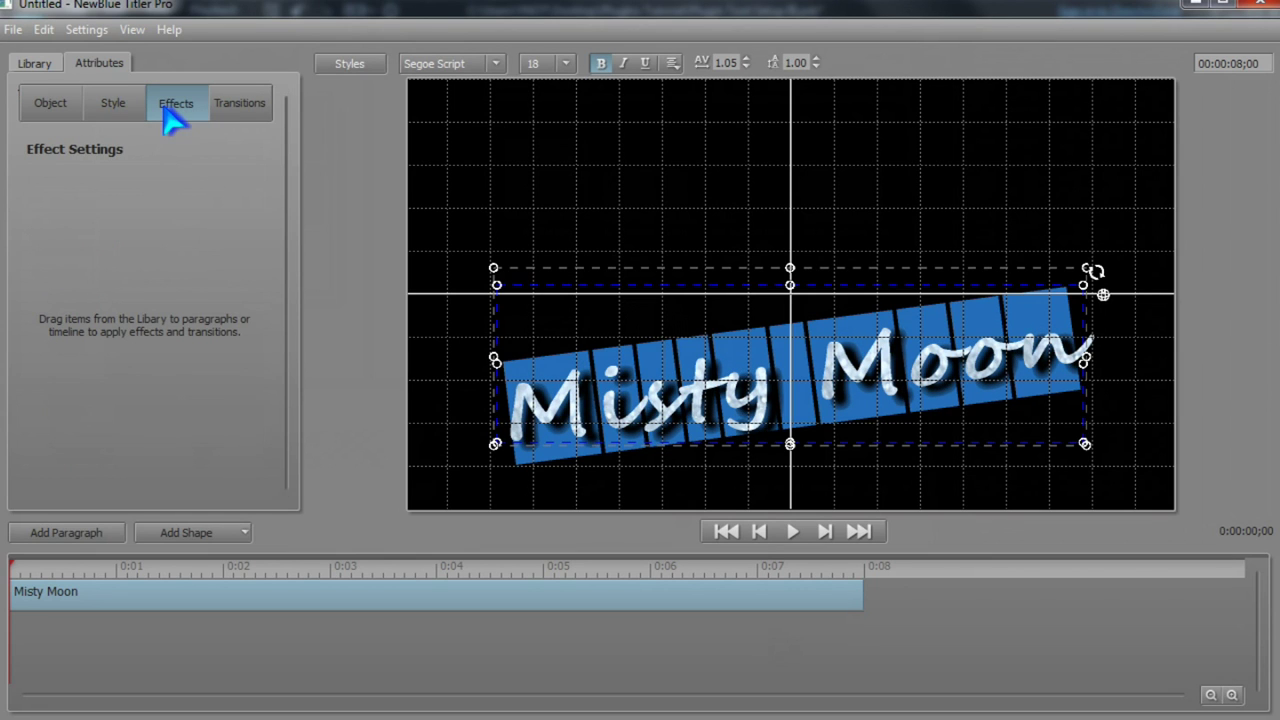
click(38, 62)
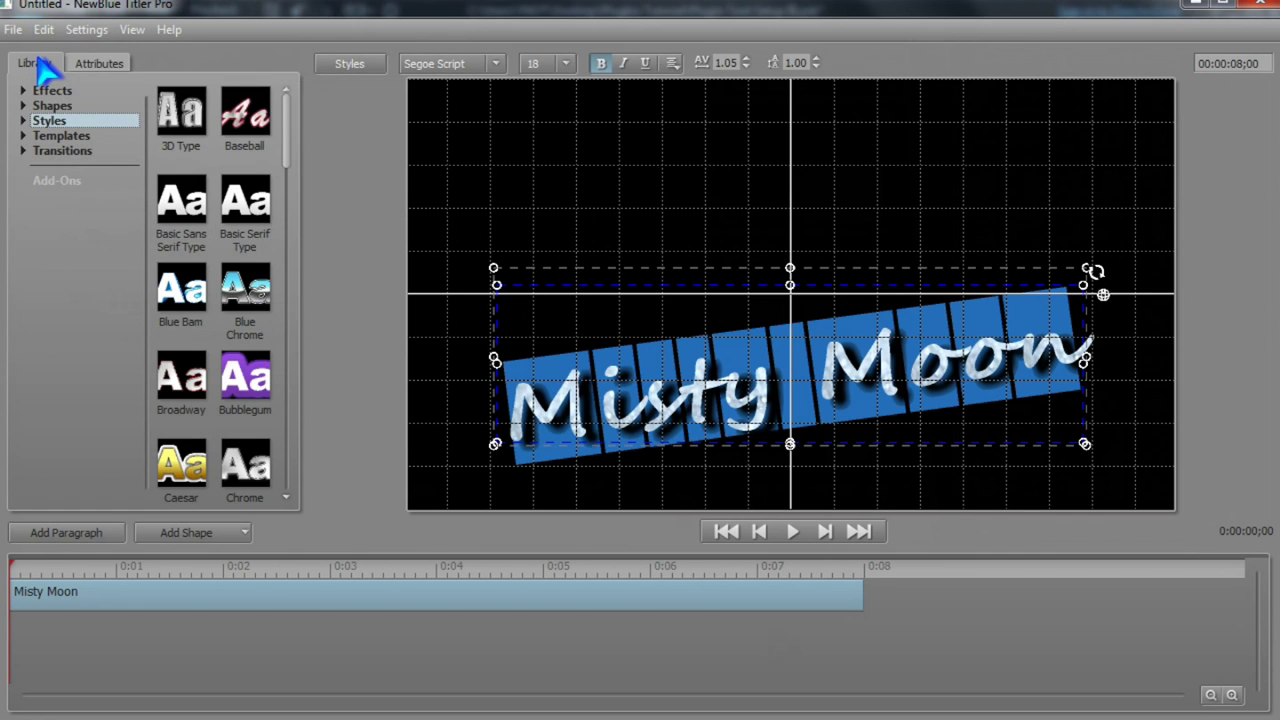
click(23, 90)
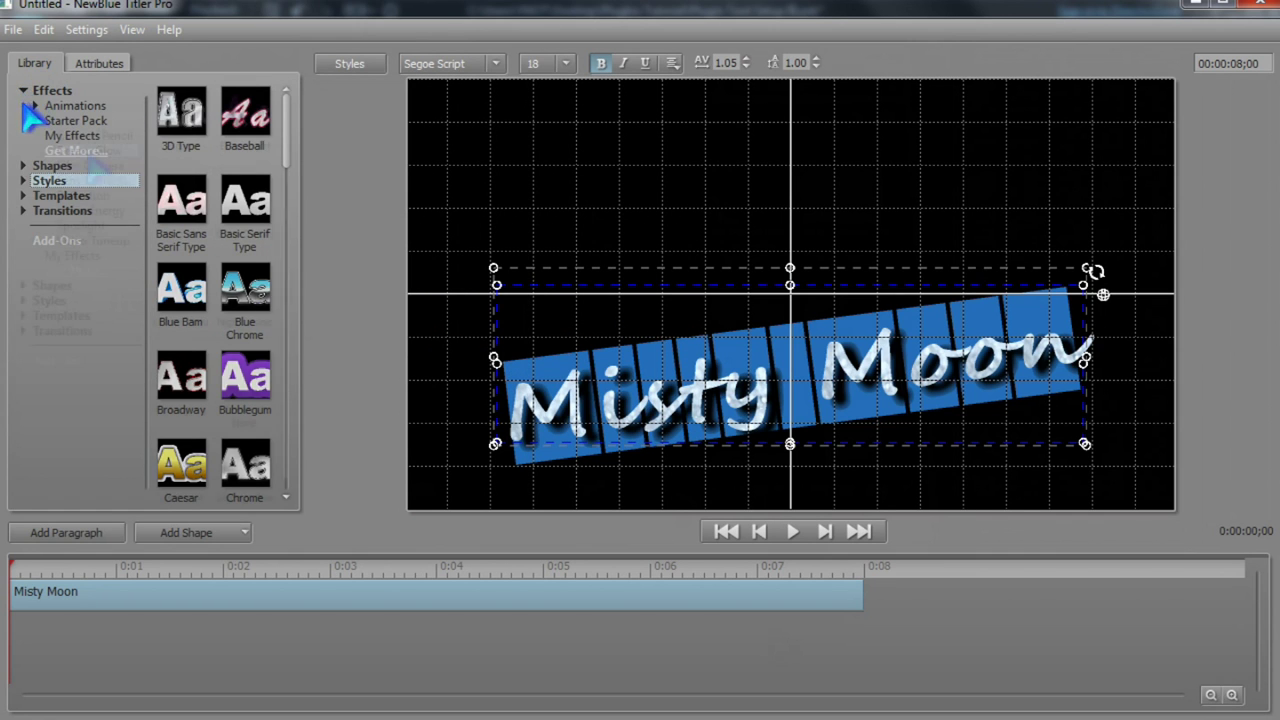
click(35, 120)
drag(91, 152, 147, 607)
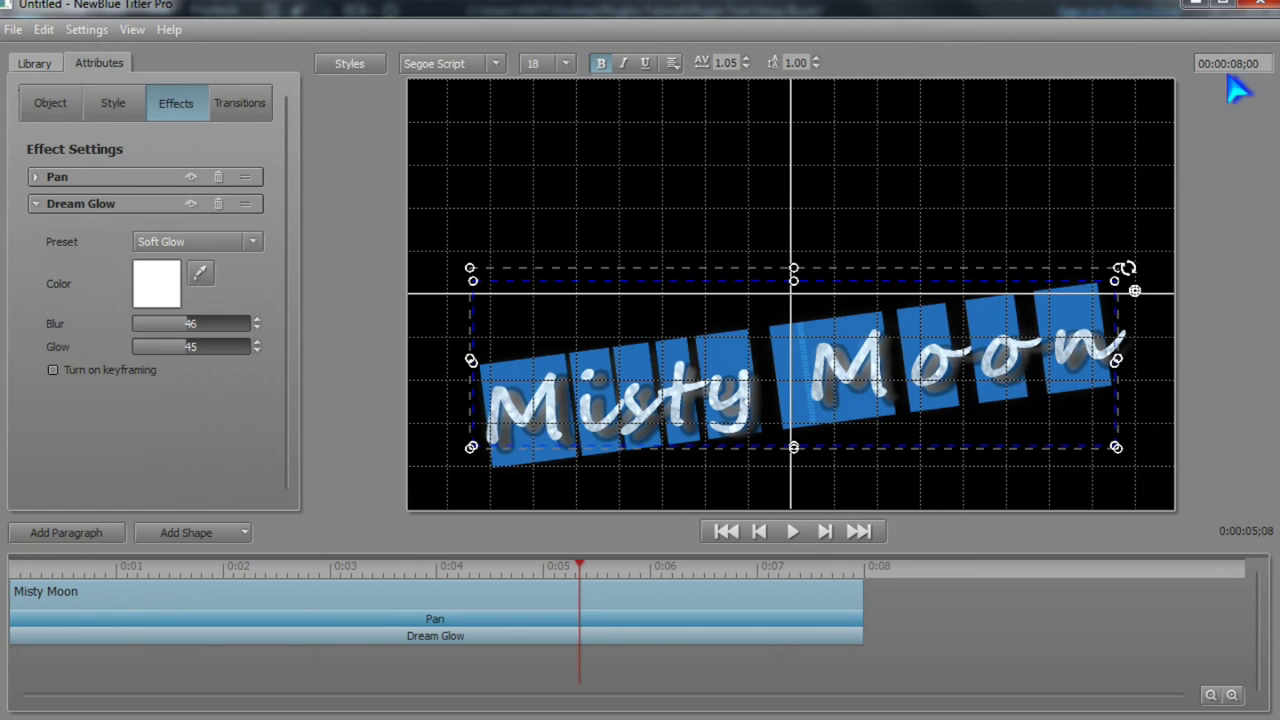
- Preview the whole movie, then place a Titler Pro 1.0 title on track 2 at 00;00;20;00
click(1268, 12)
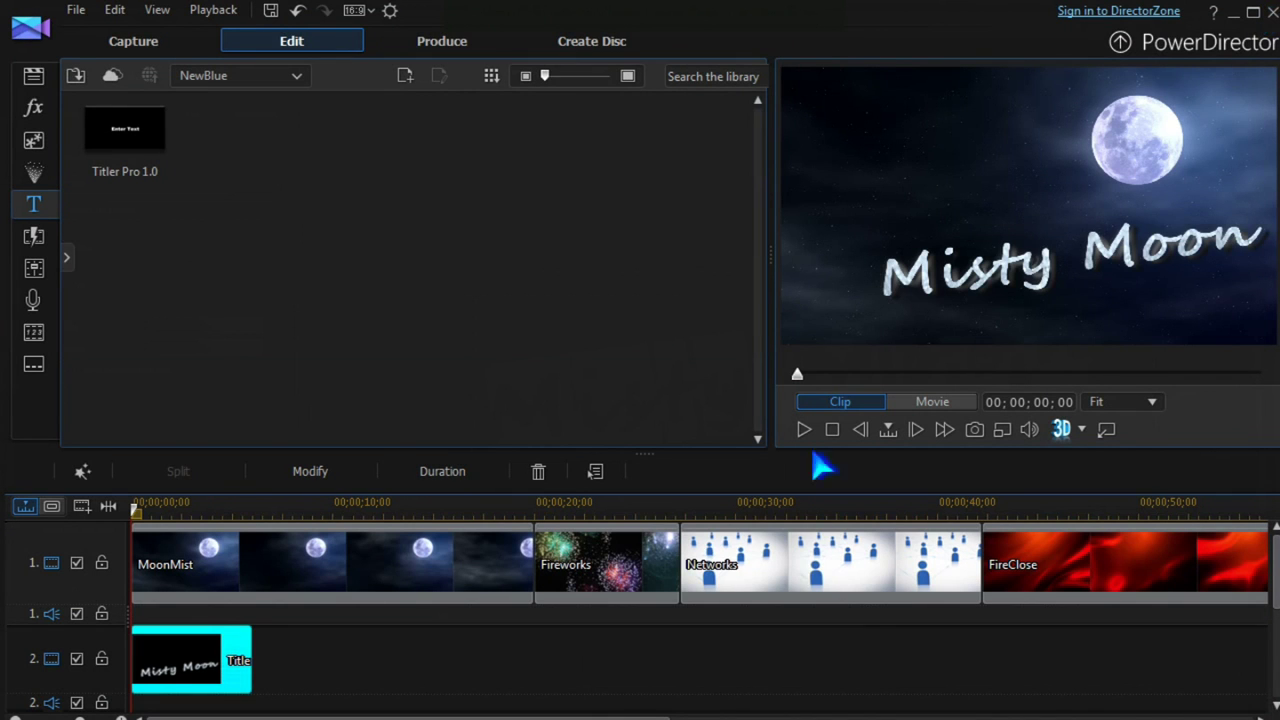
click(518, 658)
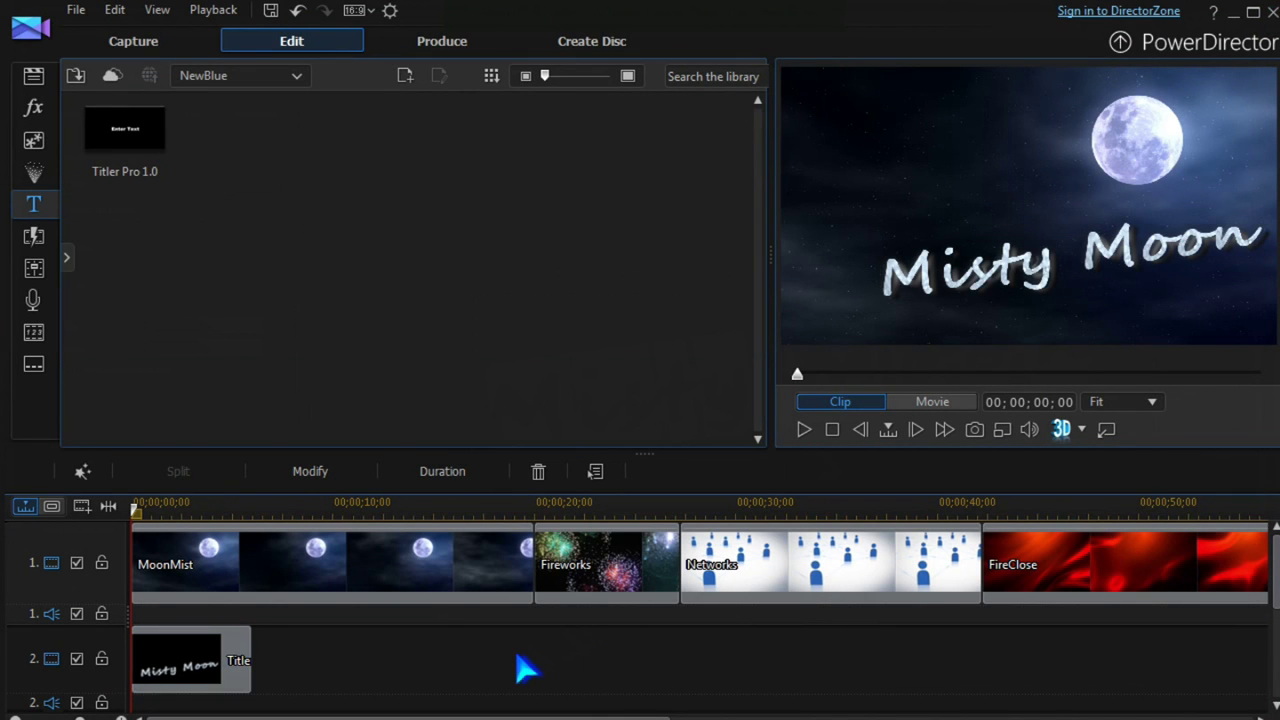
click(805, 429)
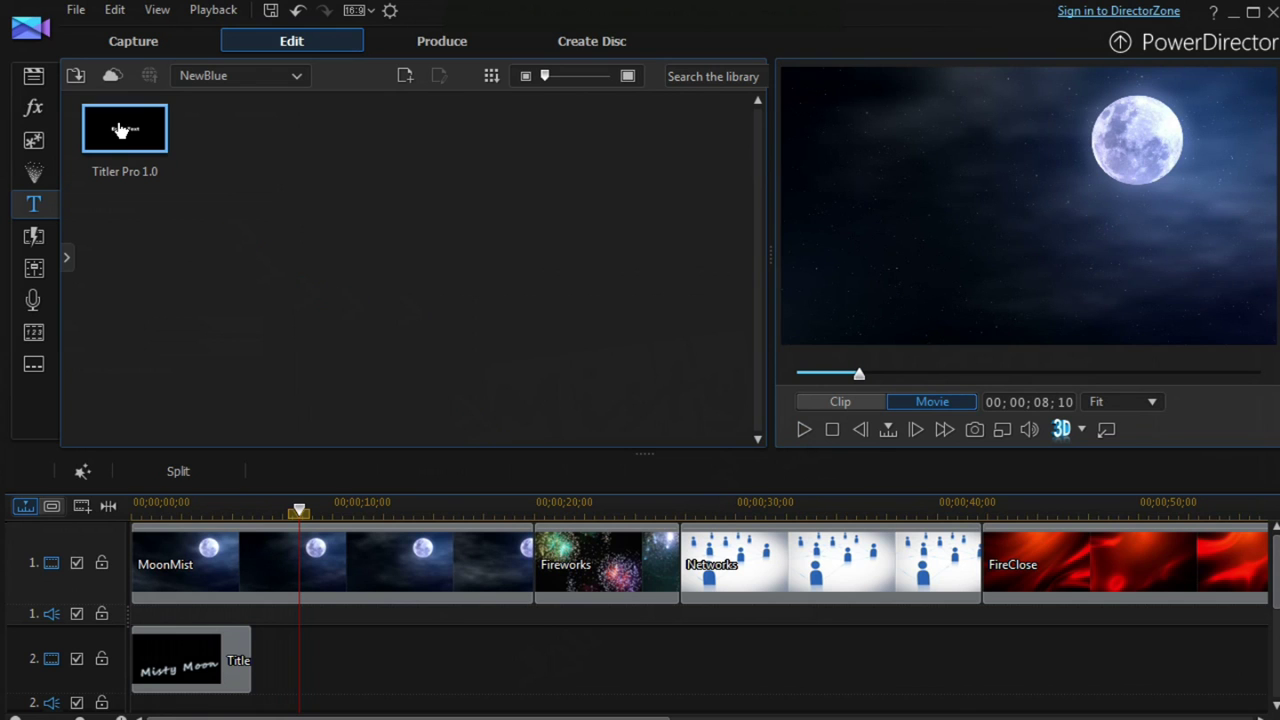
drag(119, 131, 538, 683)
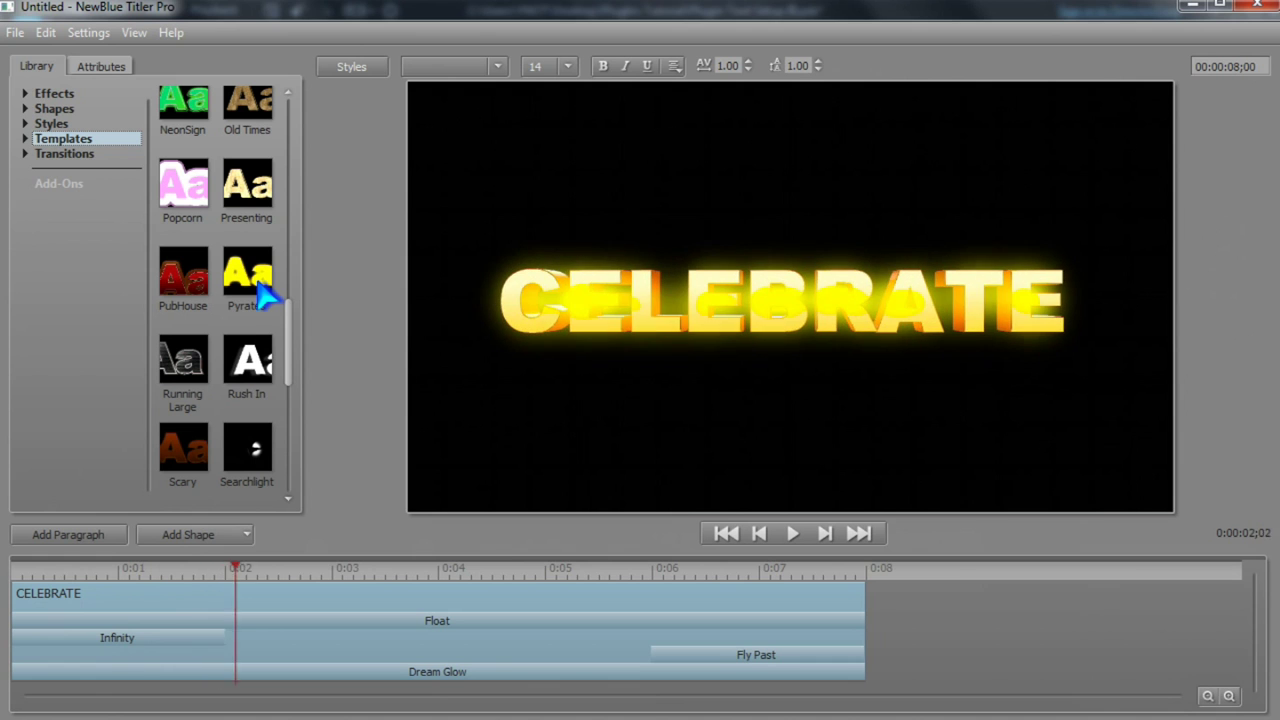
- Give the CELEBRATE text the glowing yellow Pyrates template from the library
drag(250, 292, 265, 348)
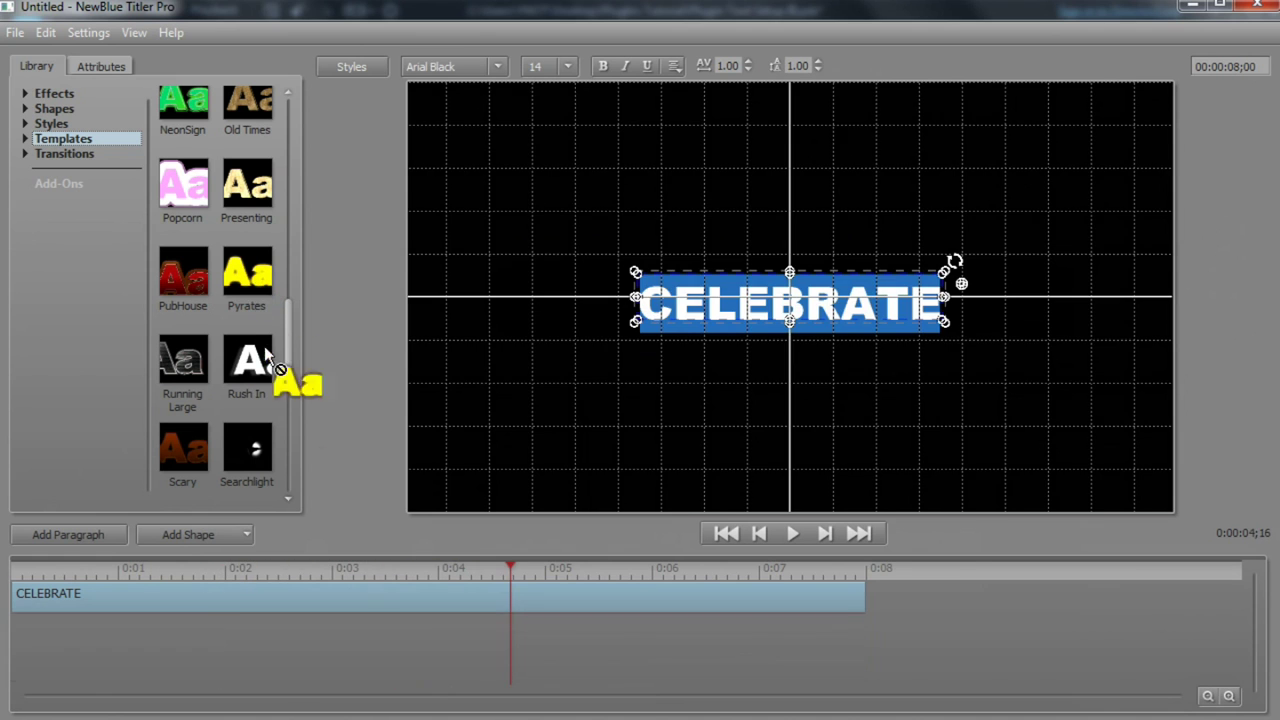
drag(172, 582, 170, 601)
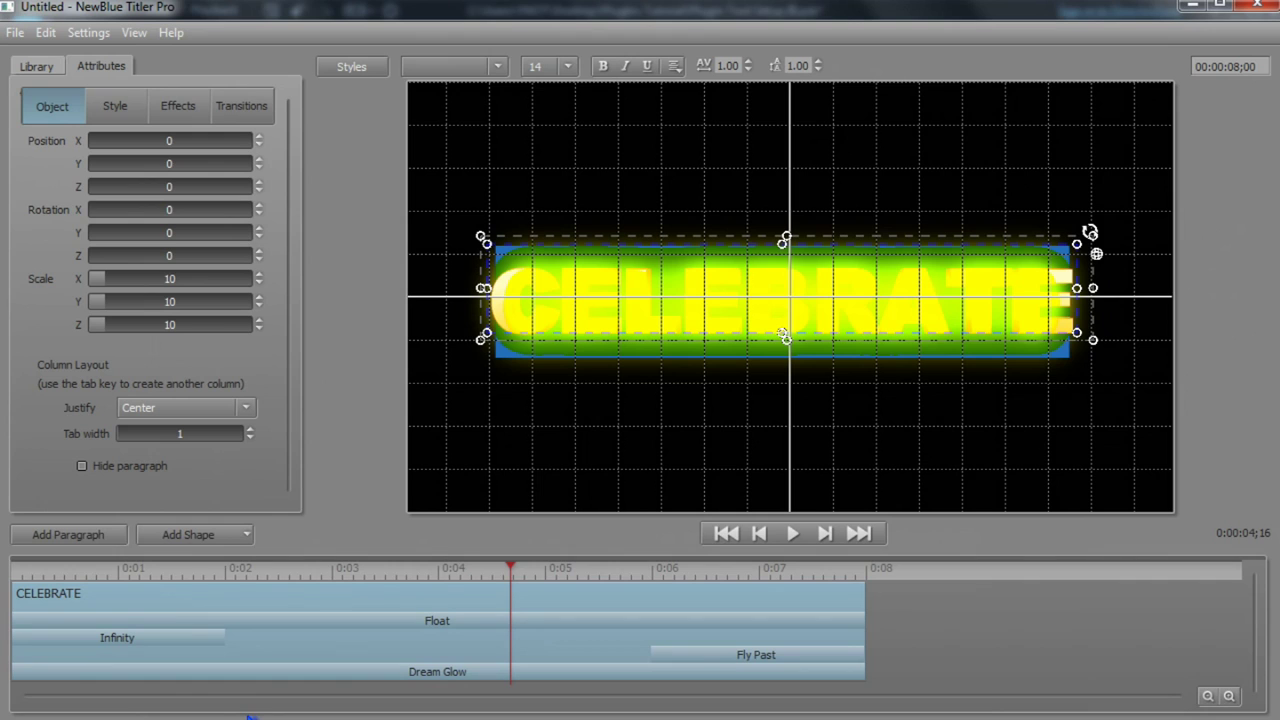
click(38, 68)
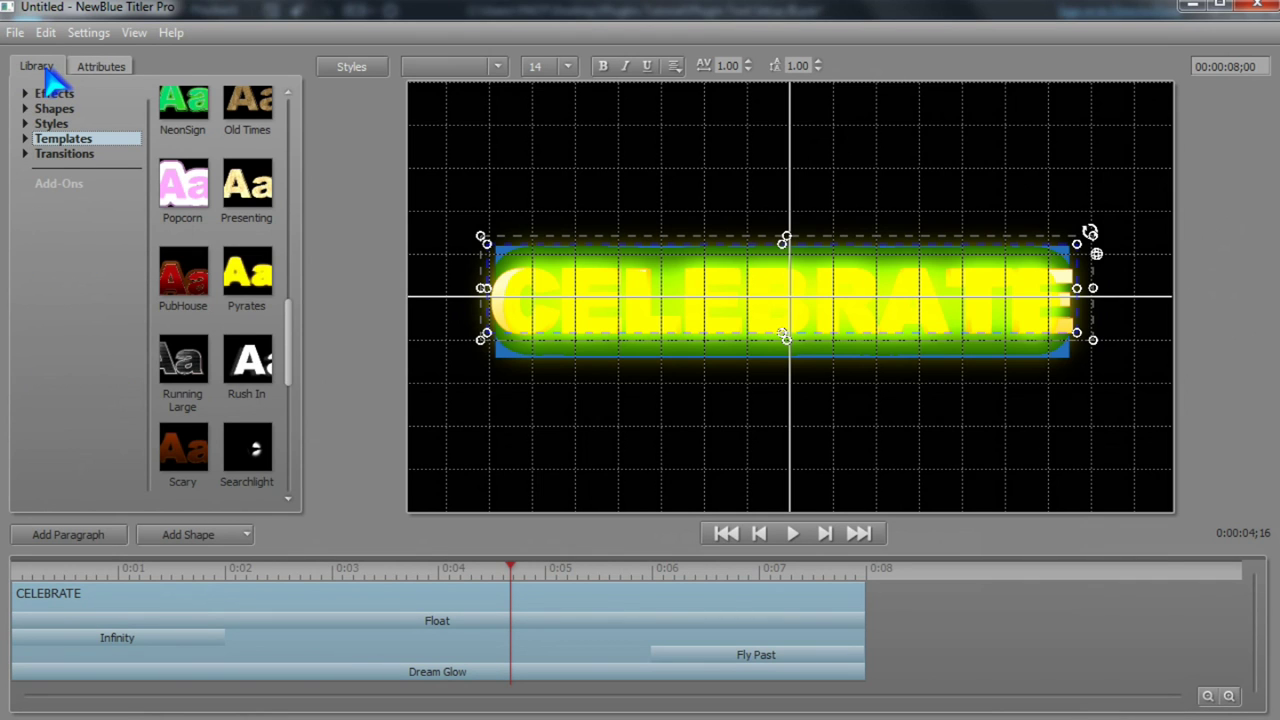